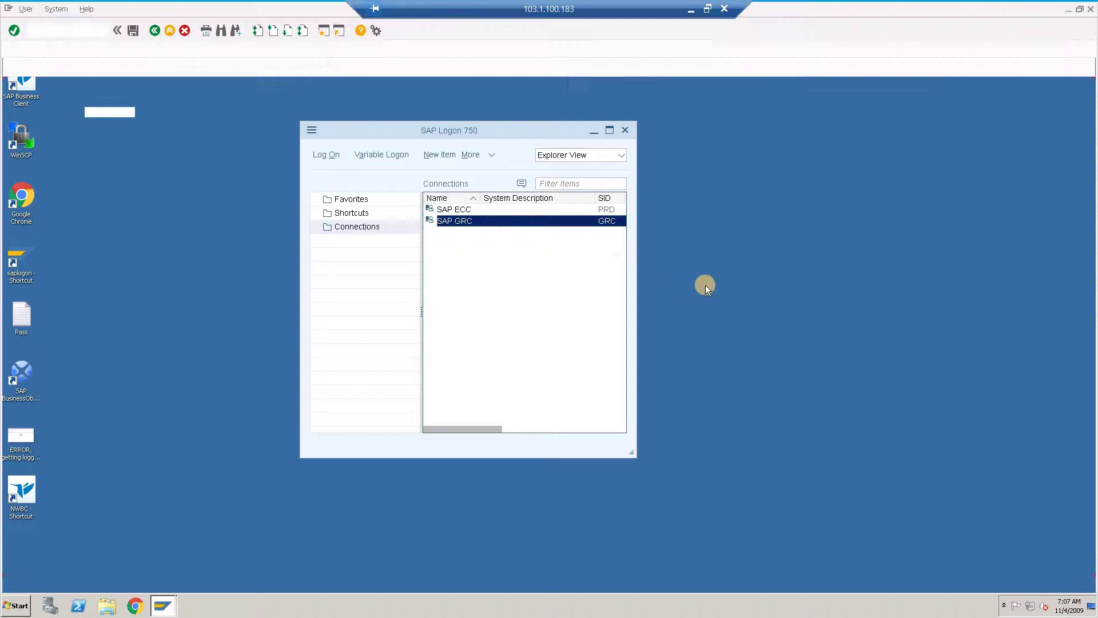
Step: Log on to client 200 of the GRC system with the user name and password
text(suvonkar)
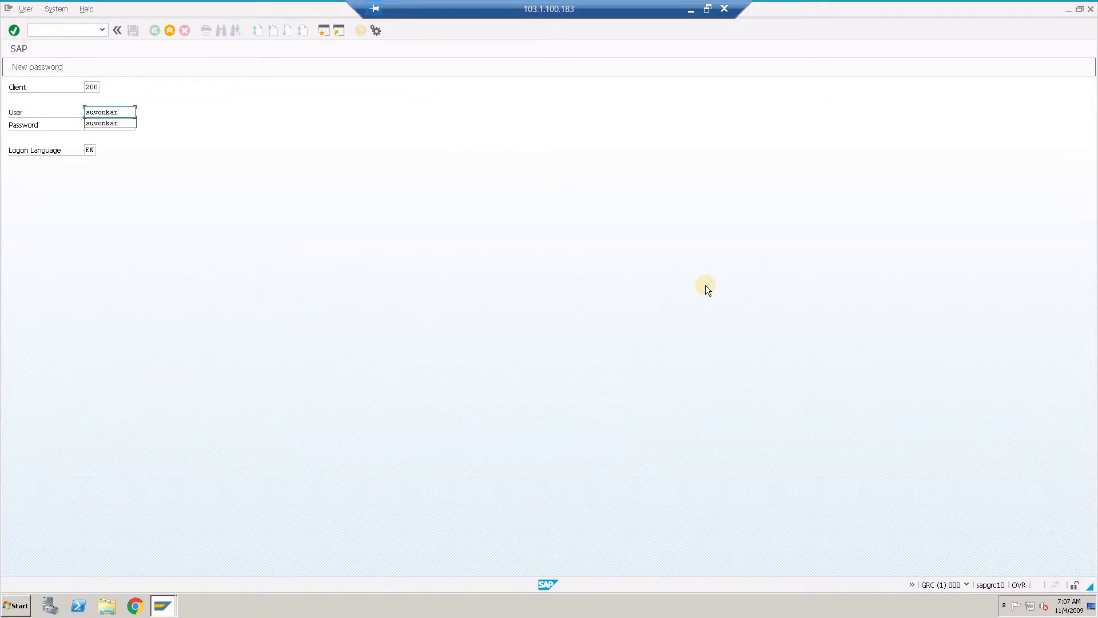
key(Tab)
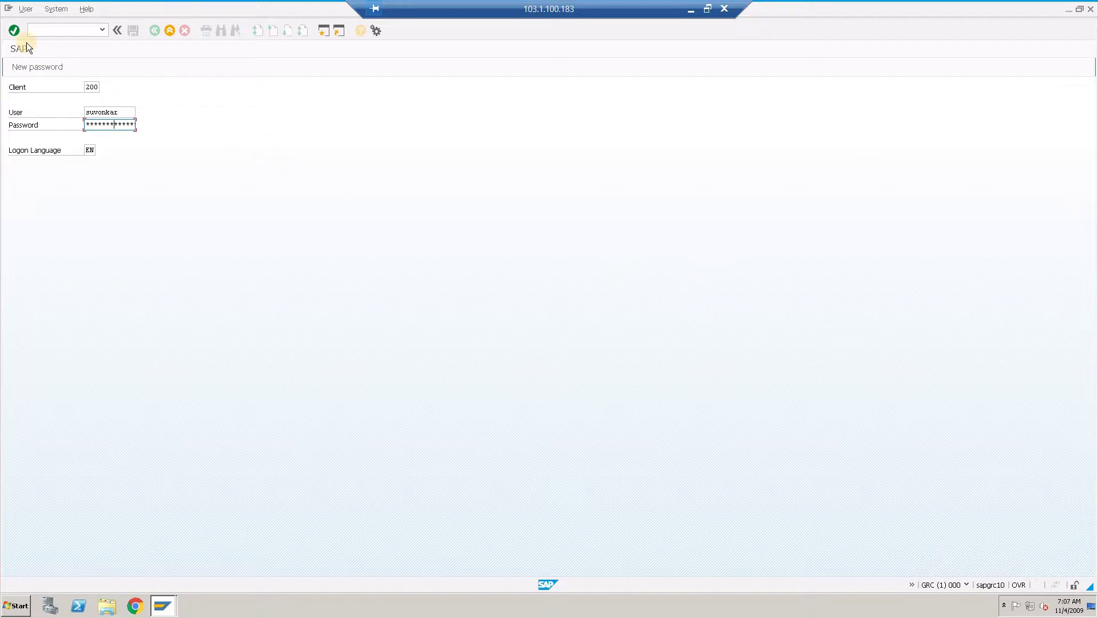
click(15, 31)
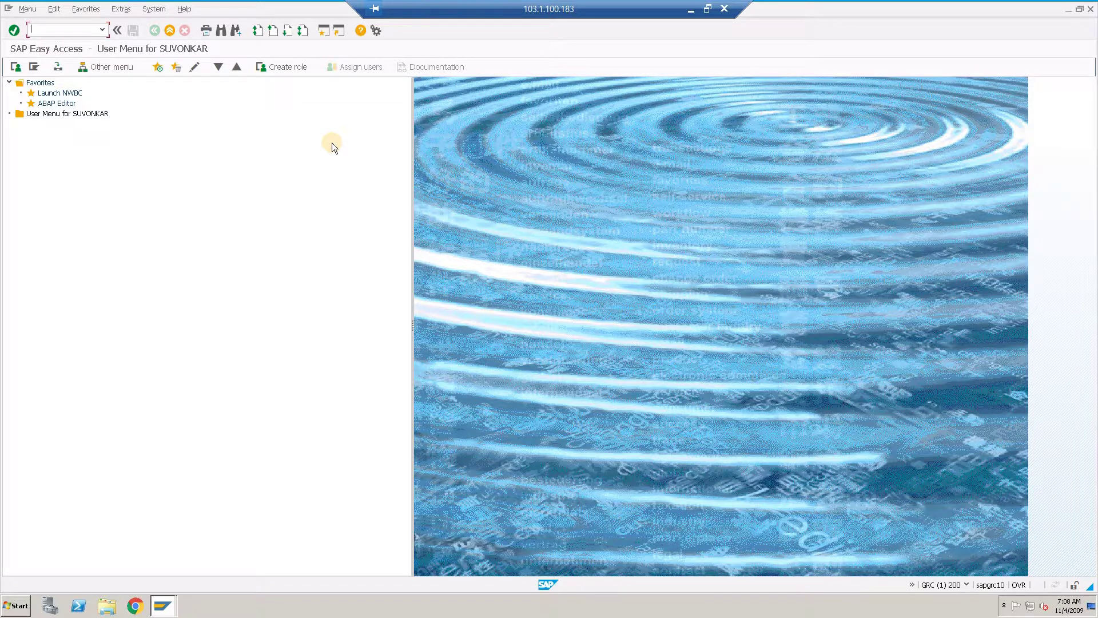
Step: Run transaction SCPR20 to reach the Business Configuration Sets: Activation screen
text(SCPR20)
key(Return)
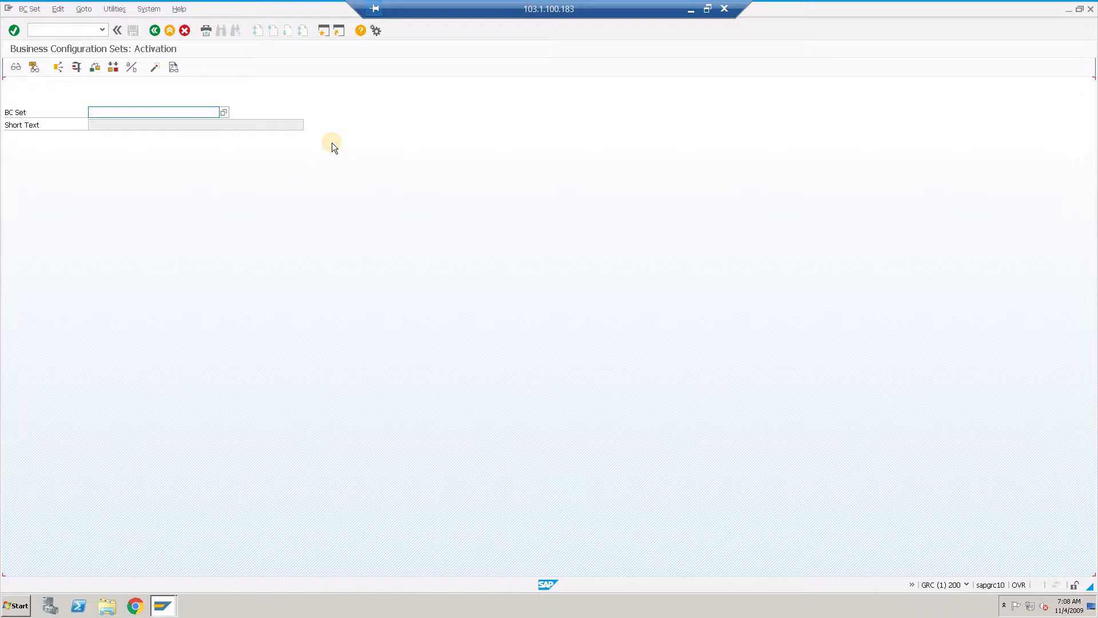
Step: Search BC sets with the *GRAC* pattern, listing the 26 matching entries
click(203, 113)
text(*GR)
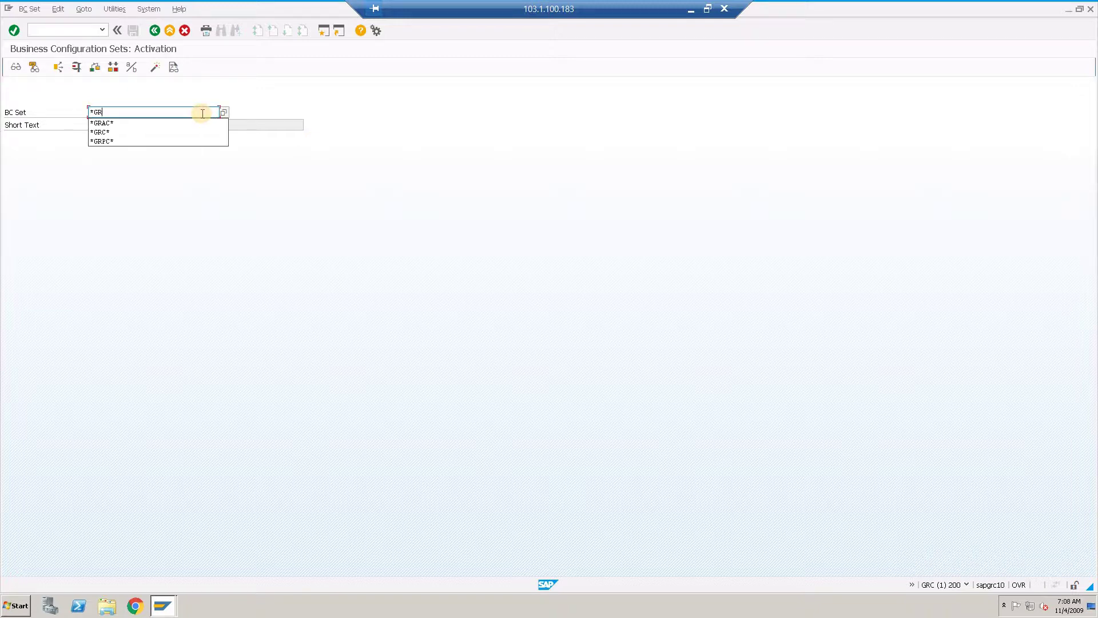
text(A)
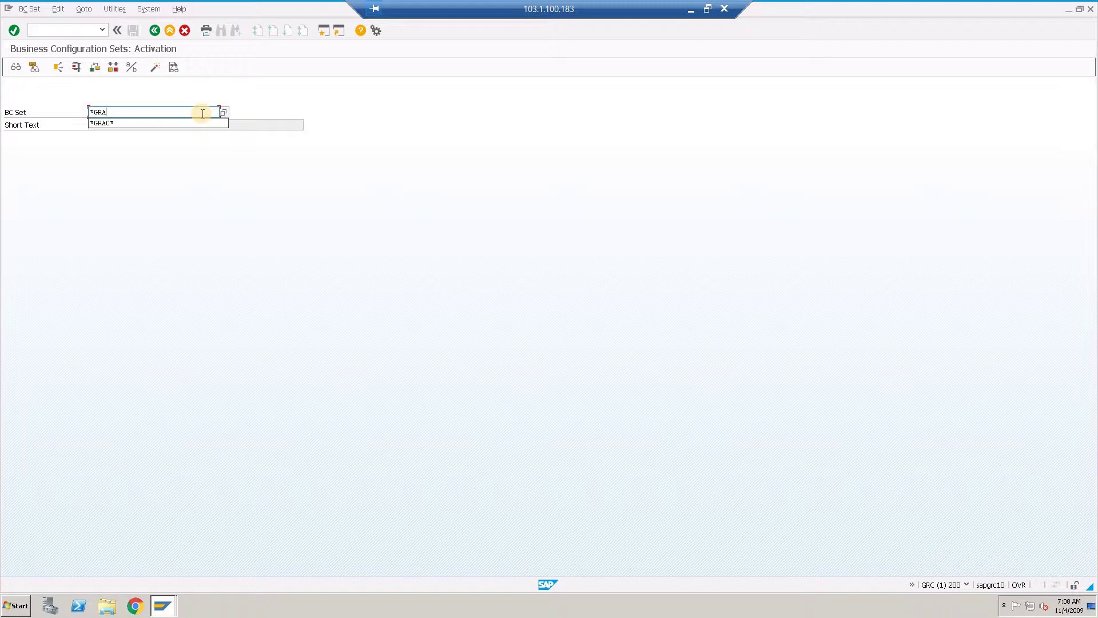
text(C*)
key(Escape)
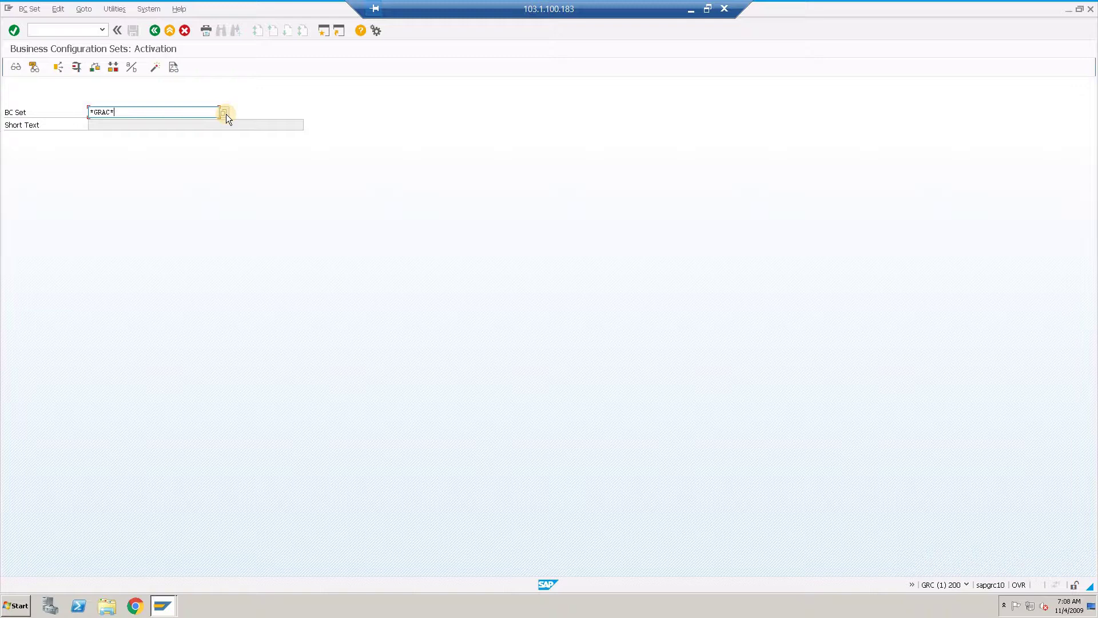
click(224, 113)
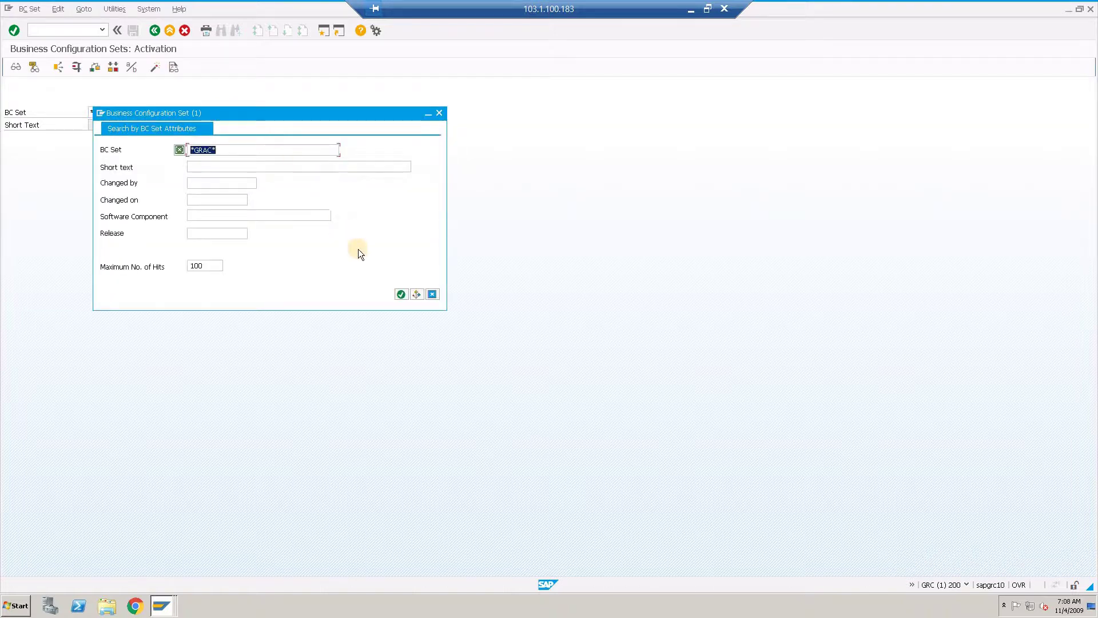
click(400, 294)
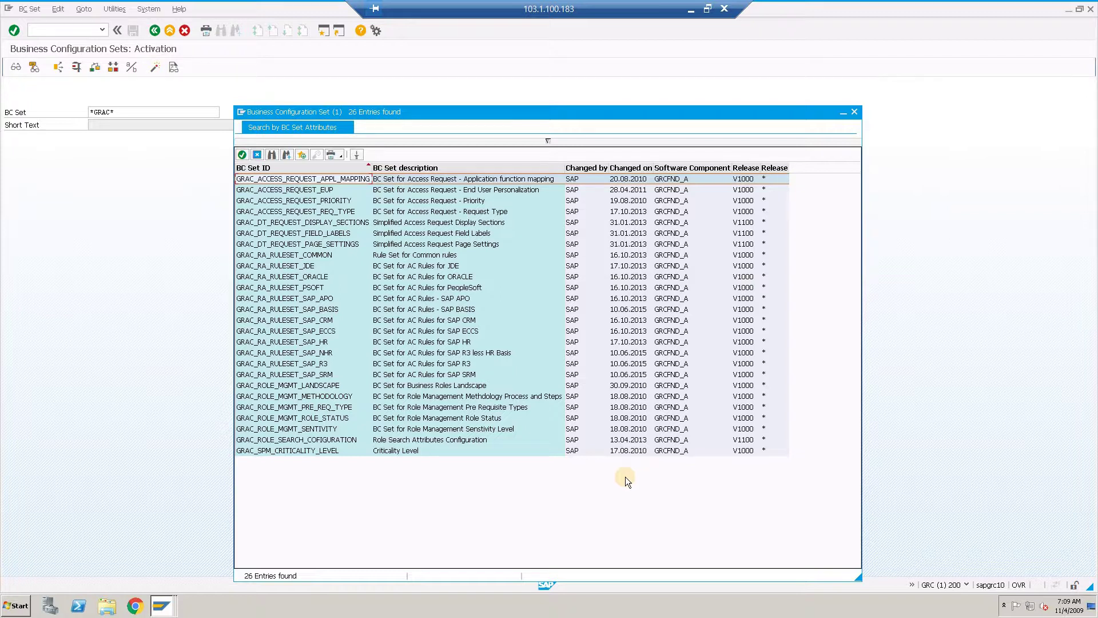
Step: Copy GRAC_ROLE_MGMT_LANDSCAPE into the BC Set field and check its empty activation logs
click(335, 386)
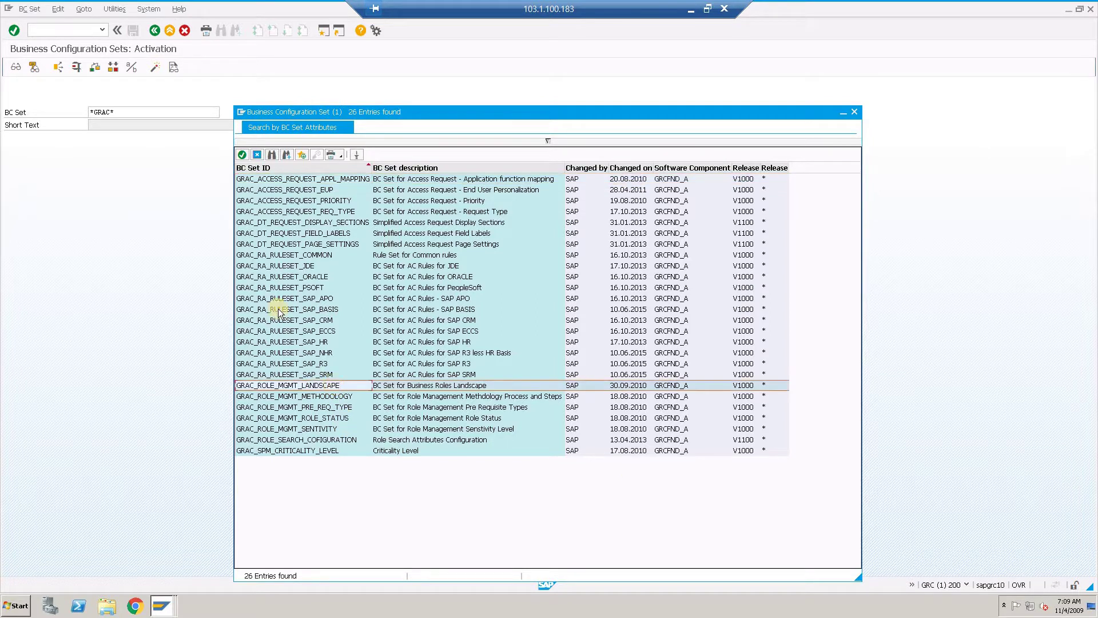
click(243, 155)
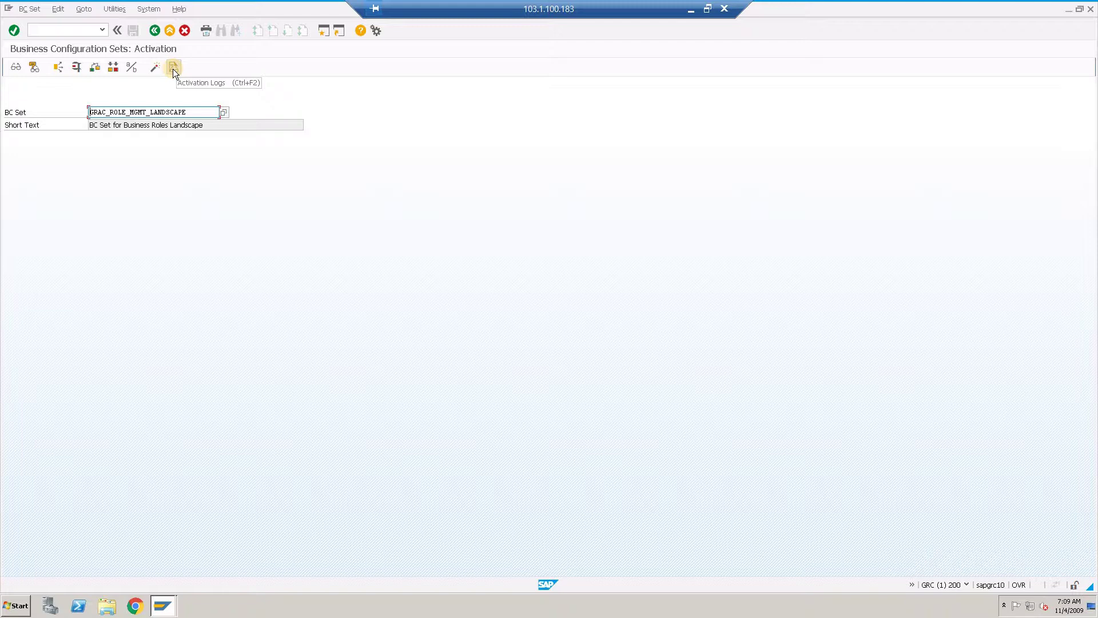
click(172, 67)
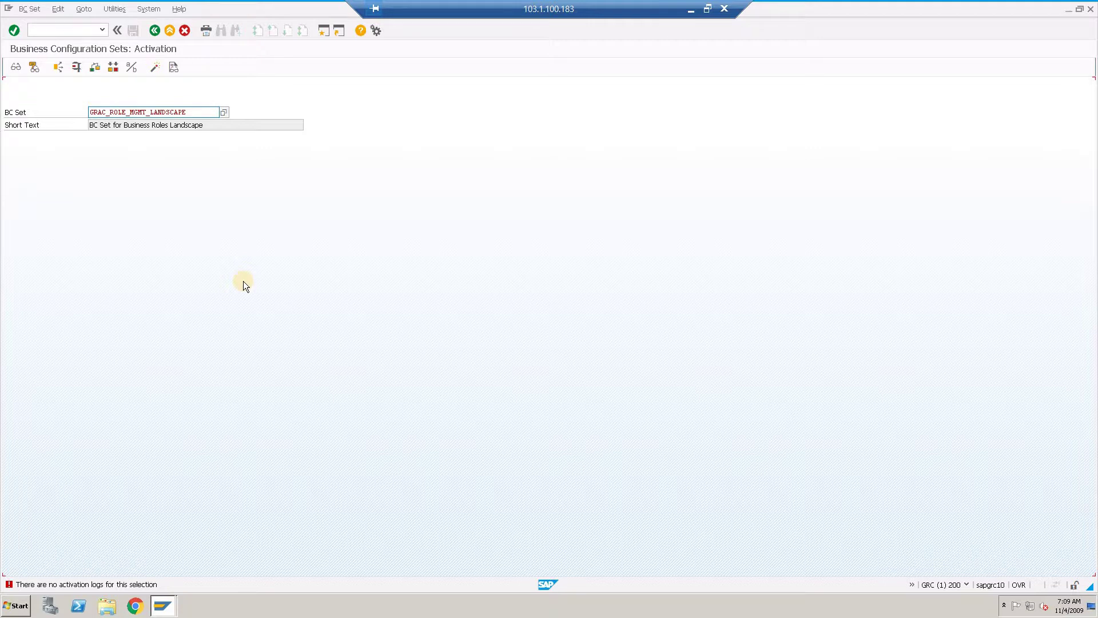
Step: Start activating the BC set and accept customizing request GRCK900019
click(155, 68)
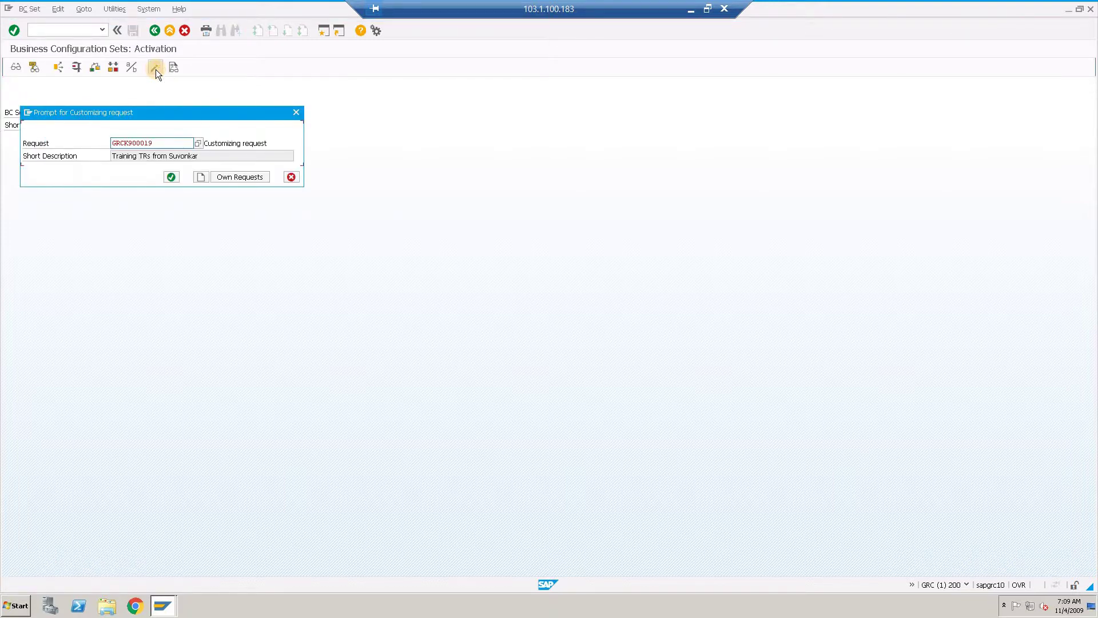
drag(176, 116, 229, 203)
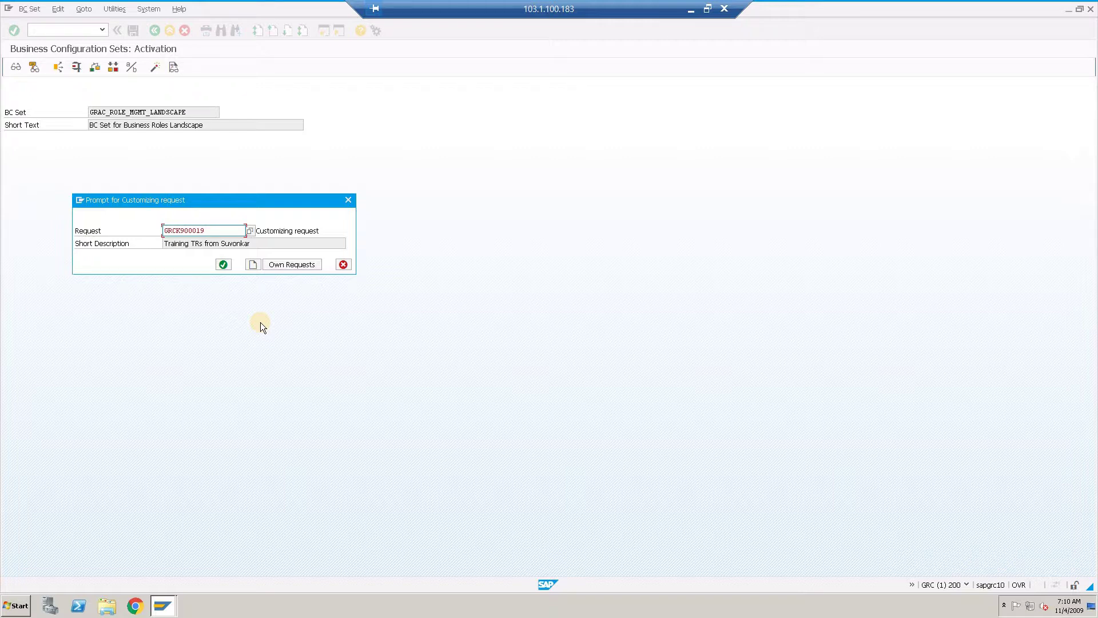
click(223, 264)
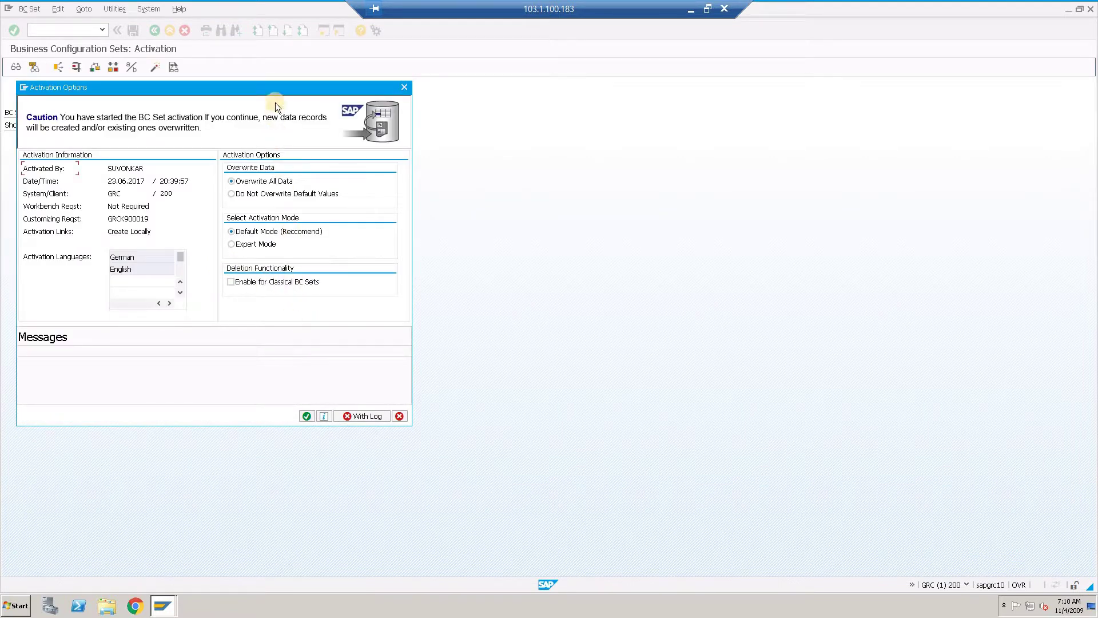
Step: Run the GRAC_ROLE_MGMT_LANDSCAPE activation in Expert Mode, ending with a warning
drag(297, 90, 405, 123)
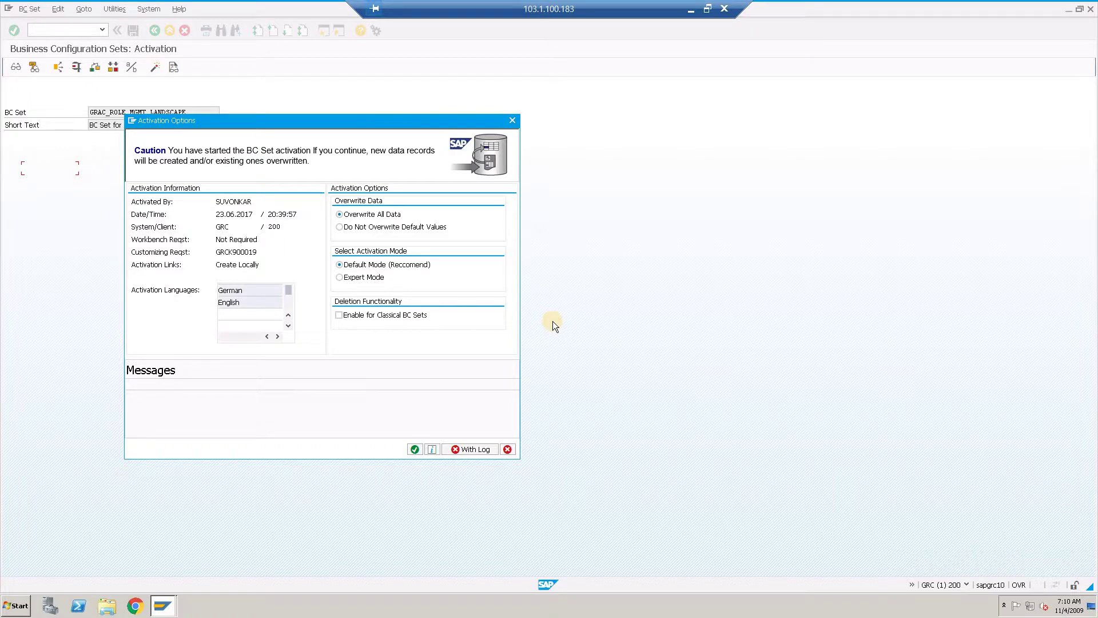
click(367, 282)
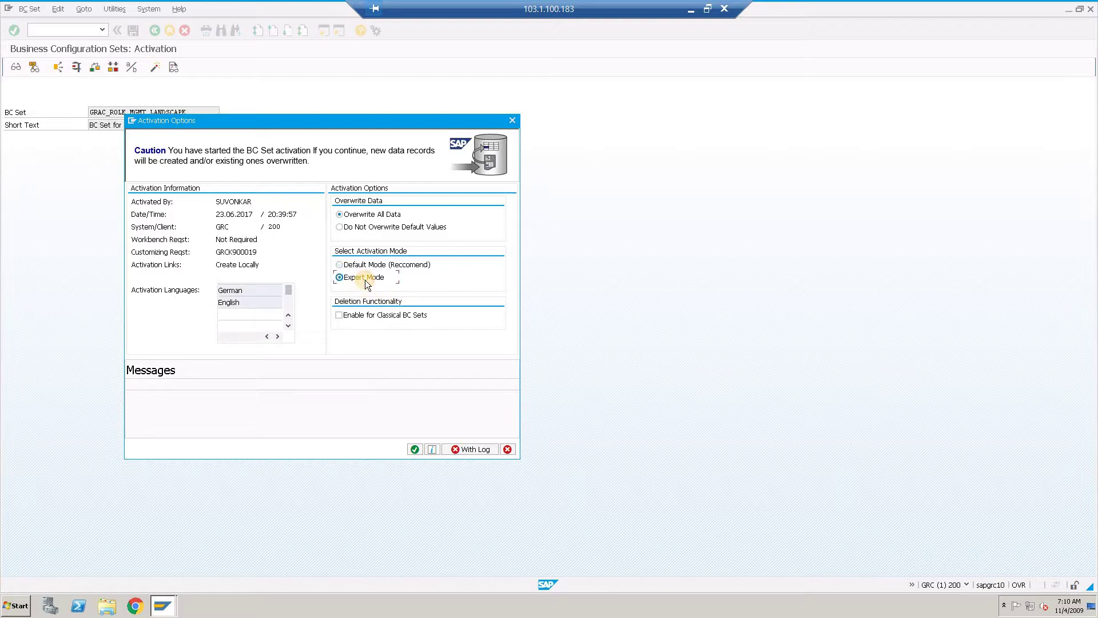
click(415, 450)
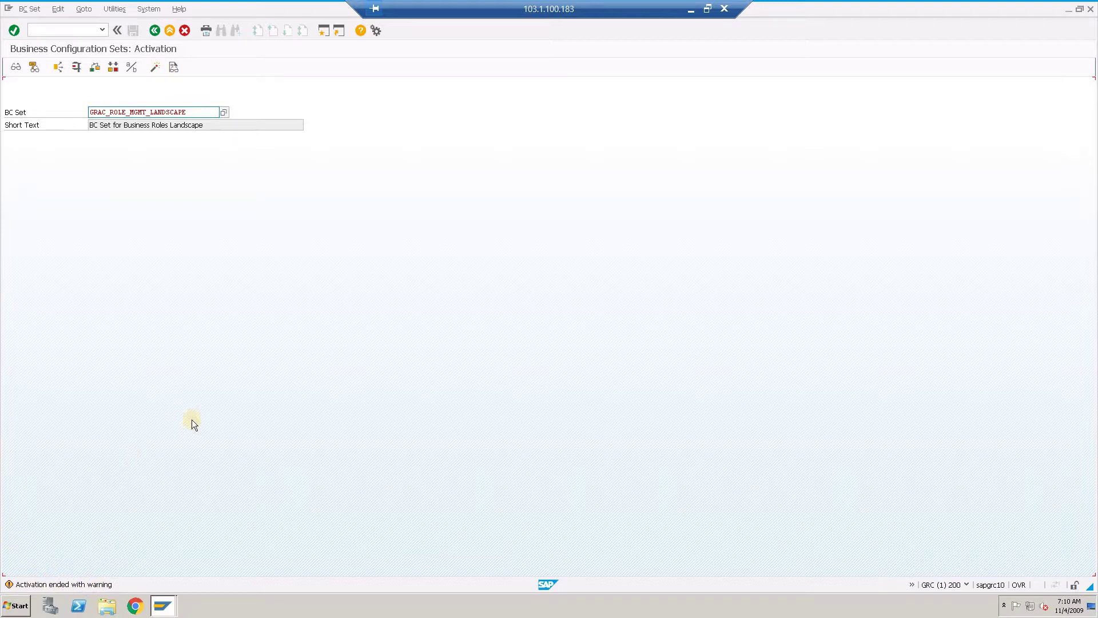
click(174, 68)
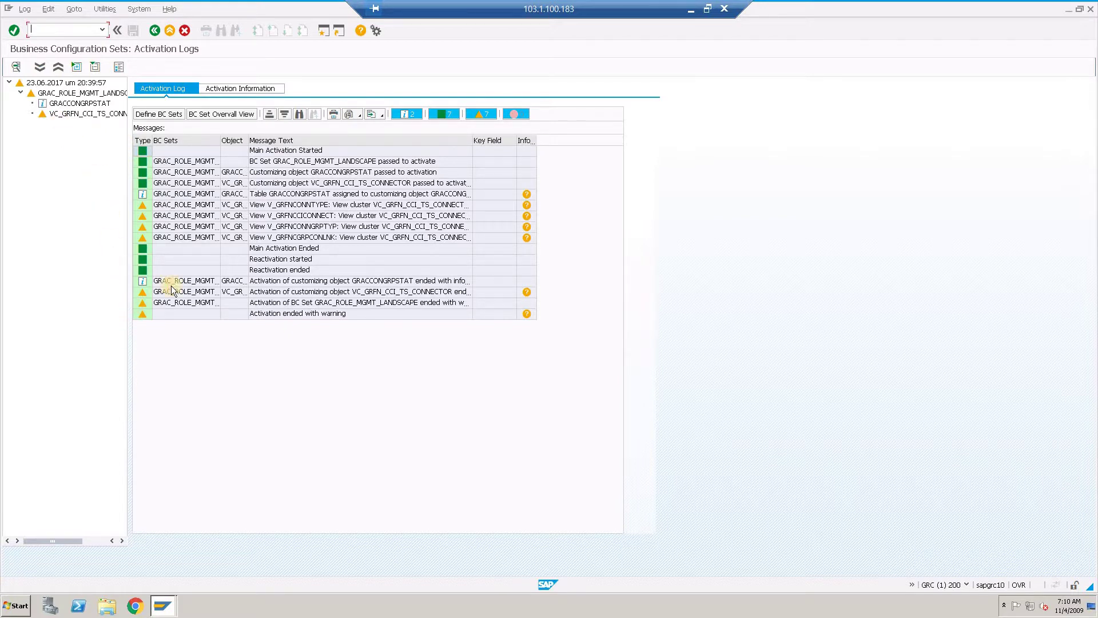
click(155, 31)
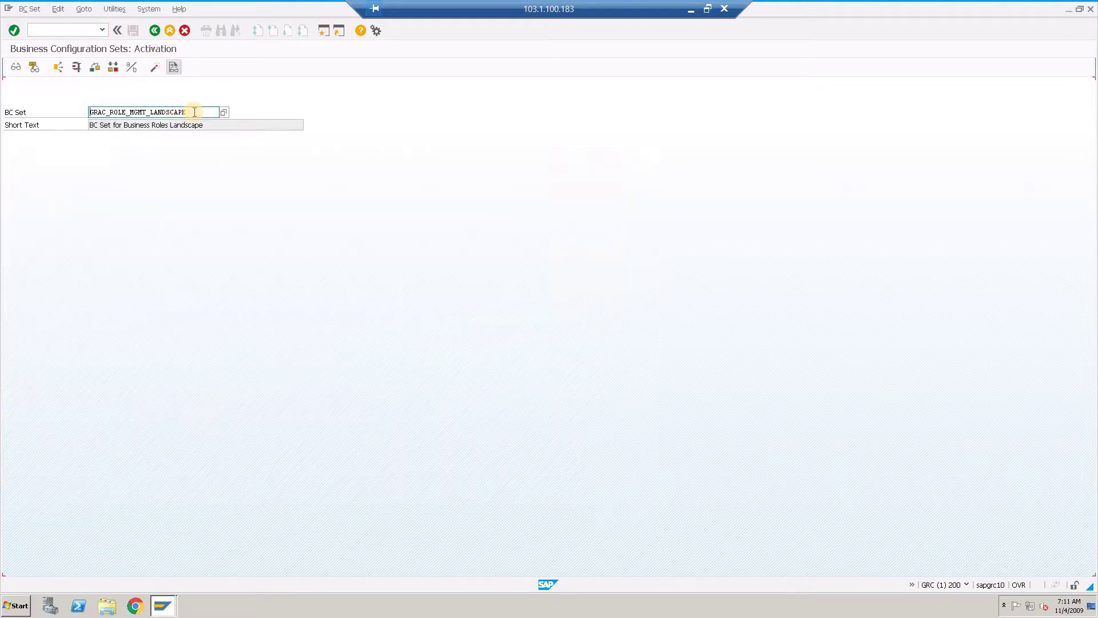
Step: Search the *GRAC* BC sets again and load GRAC_ROLE_MGMT_PRE_REQ_TYPE
click(194, 112)
double_click(194, 112)
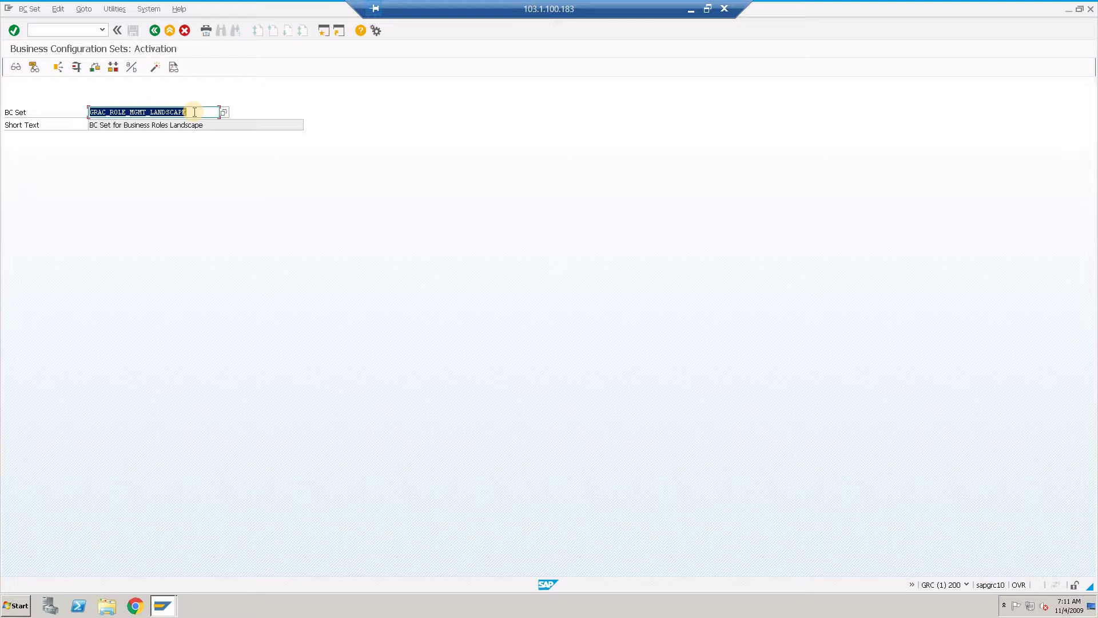
text(*GRAC*)
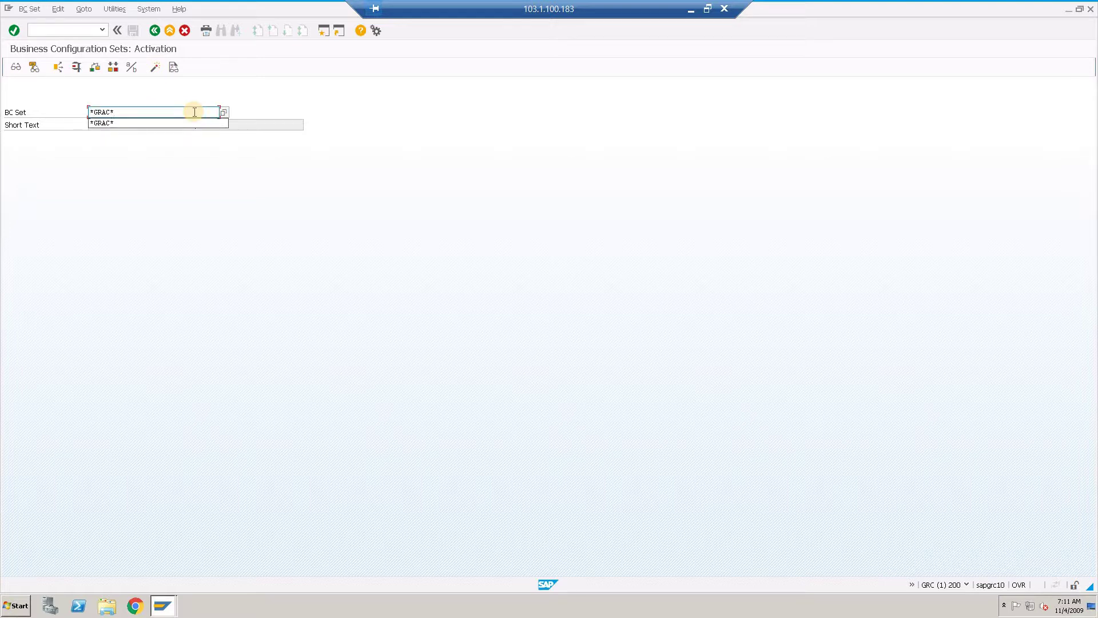
key(Return)
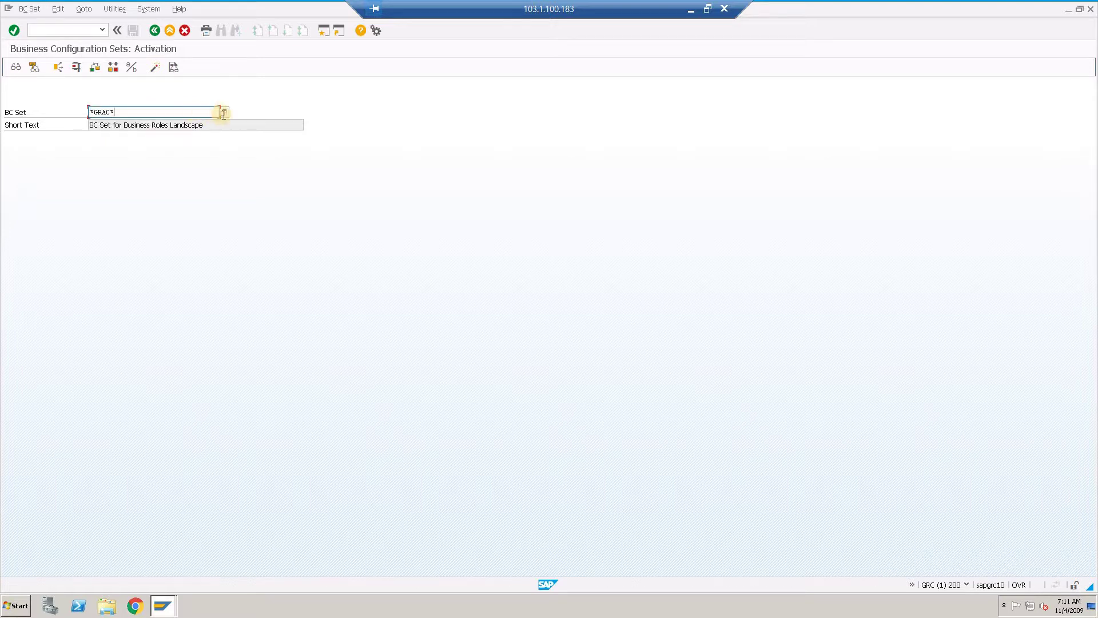
click(223, 112)
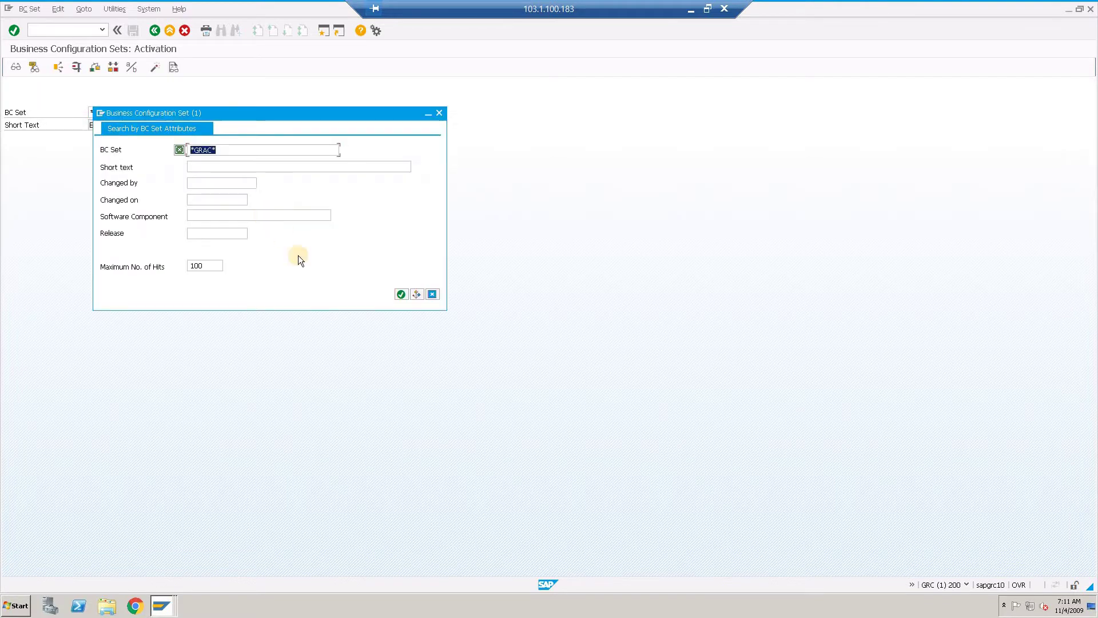
click(402, 294)
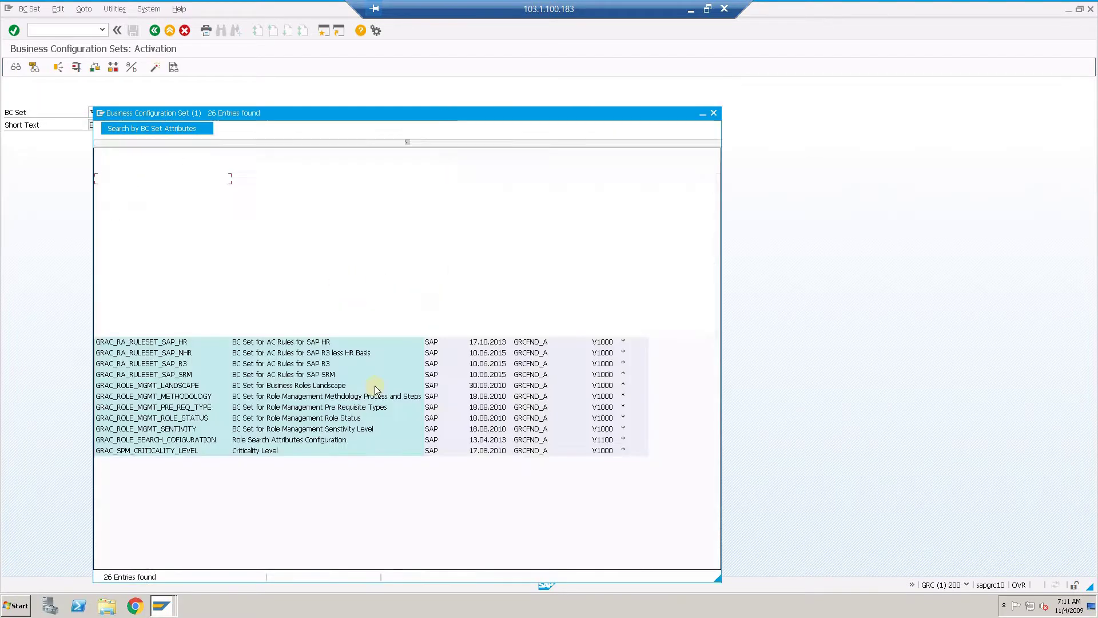
click(178, 410)
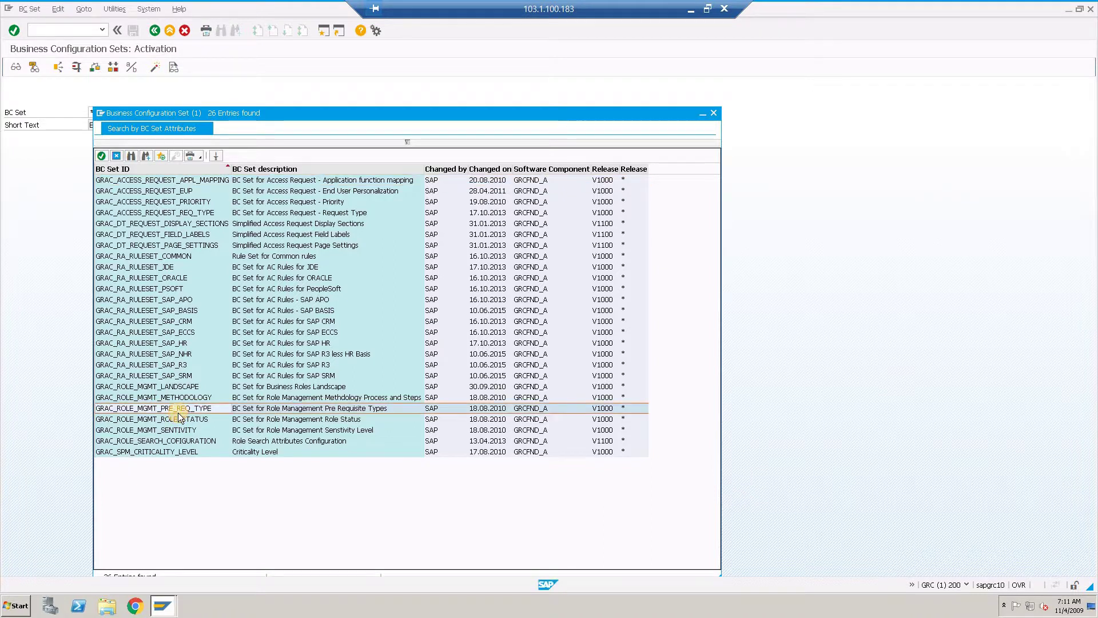
double_click(179, 410)
Step: Activate GRAC_ROLE_MGMT_PRE_REQ_TYPE in Expert Mode under request GRCK900019
click(152, 68)
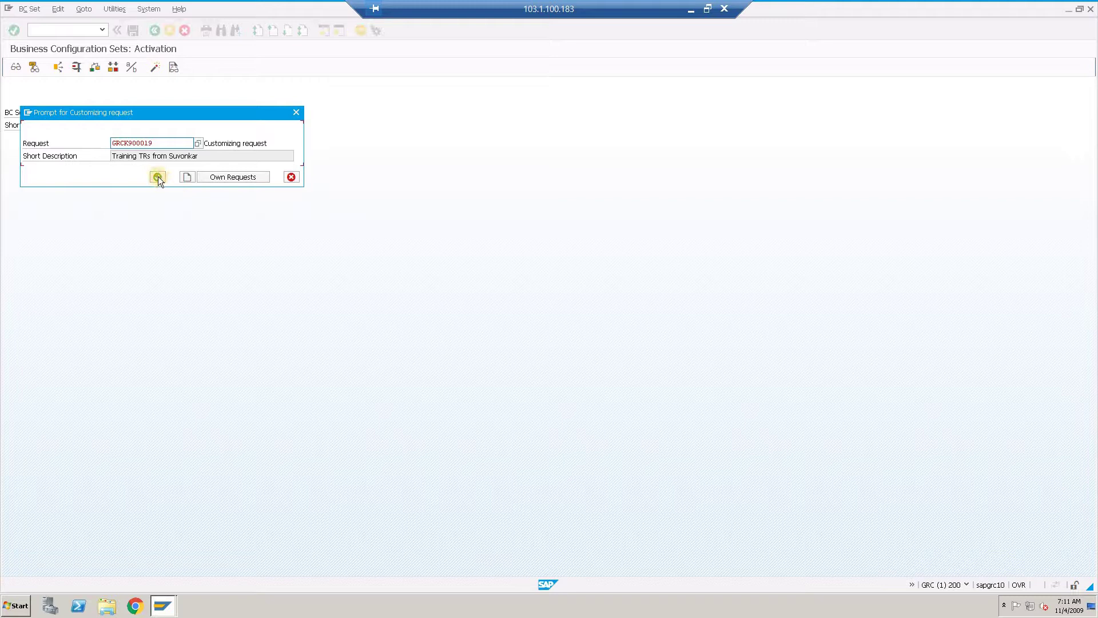
click(158, 176)
click(252, 245)
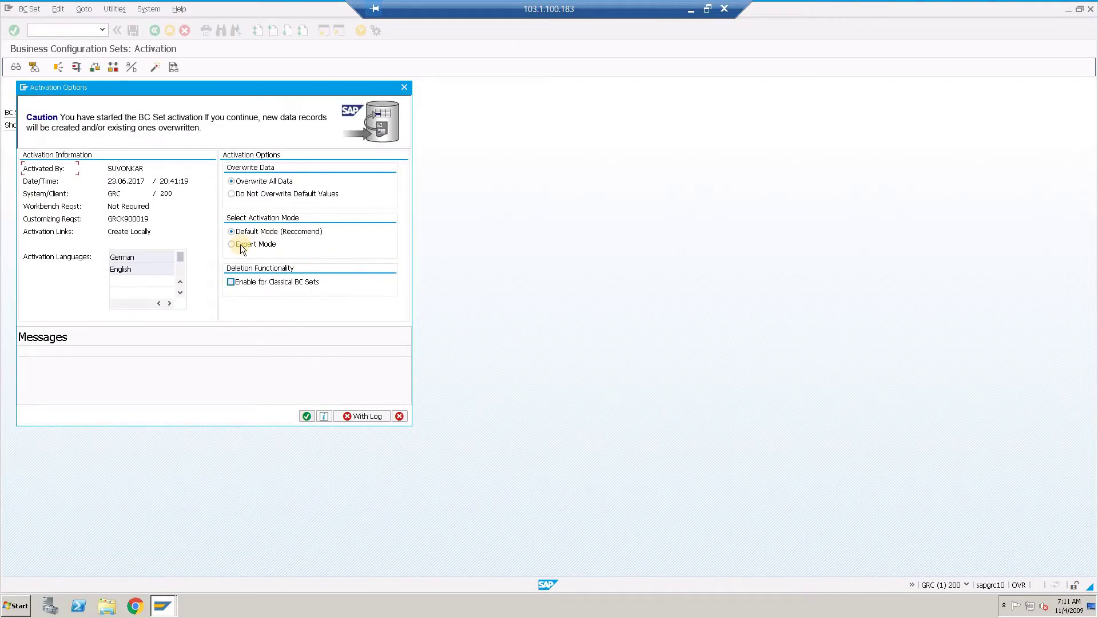
click(307, 417)
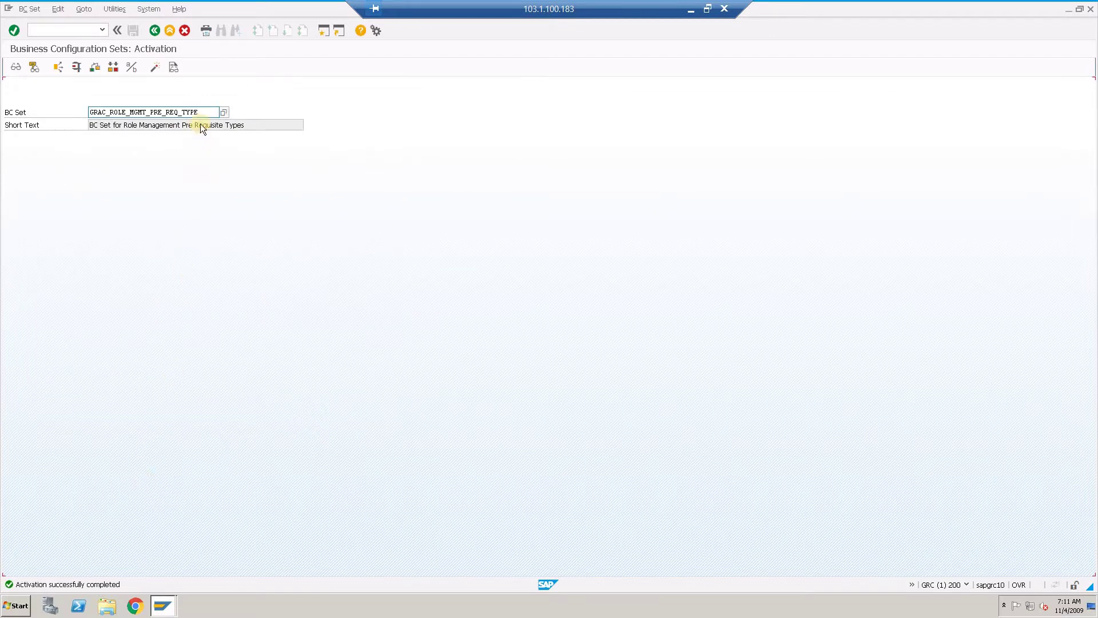
Step: Search the *GRAC* BC sets and load GRAC_ROLE_MGMT_ROLE_STATUS
double_click(208, 110)
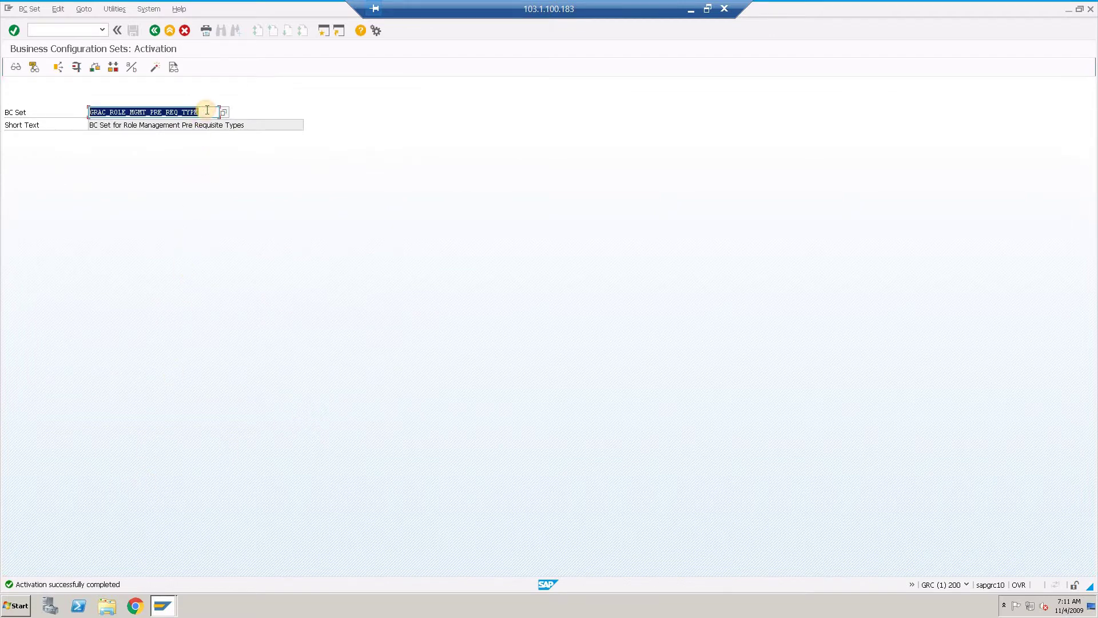
text(*)
key(Down)
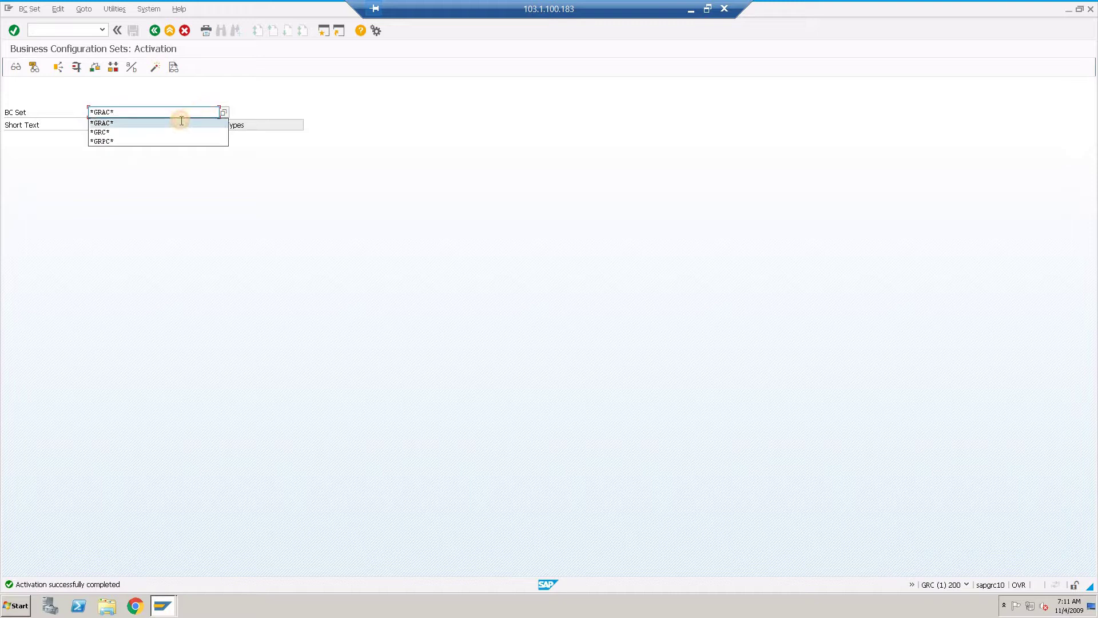
click(223, 113)
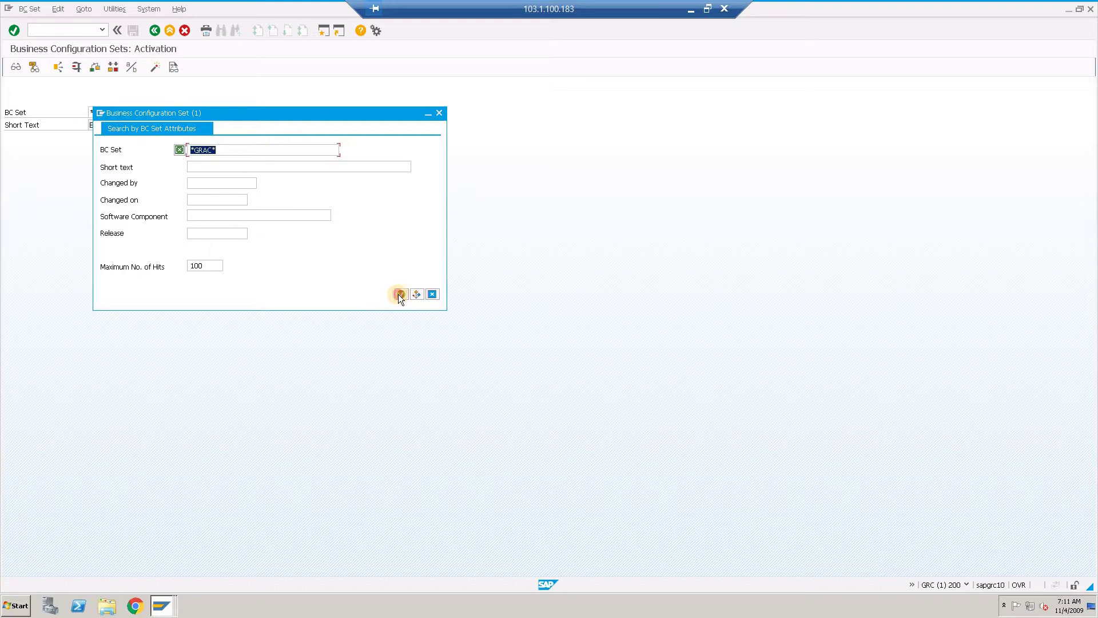
click(398, 294)
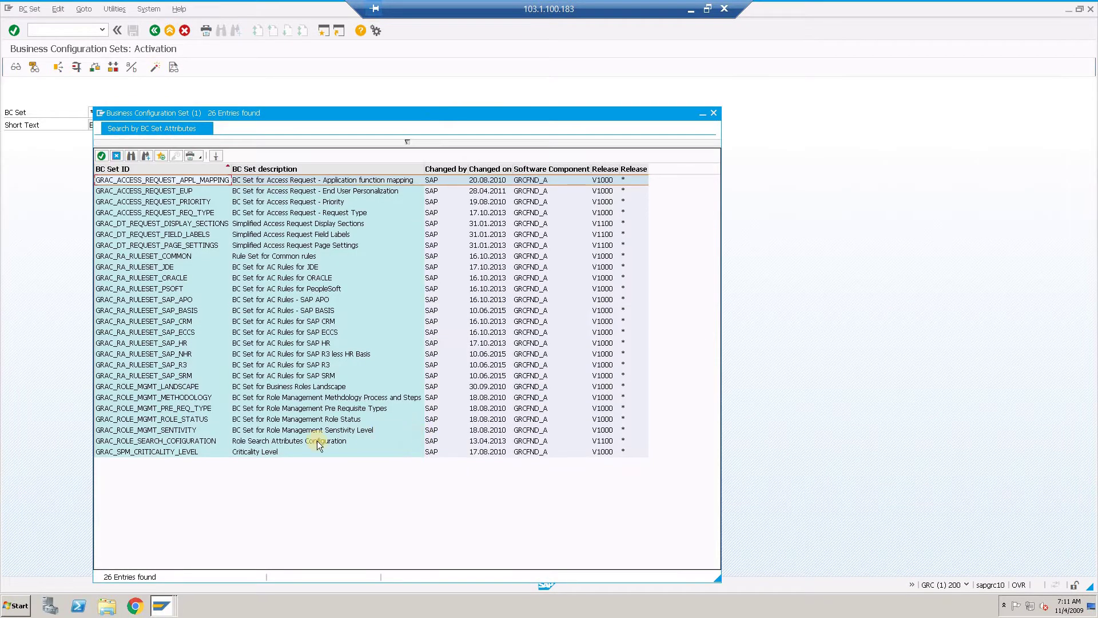
double_click(191, 421)
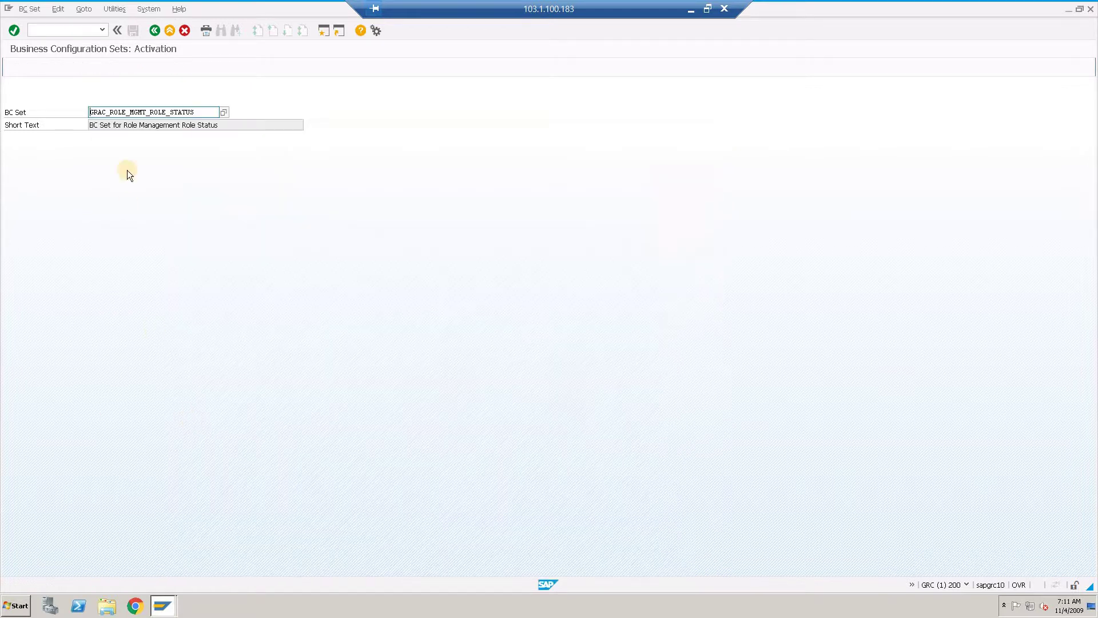
Step: Activate GRAC_ROLE_MGMT_ROLE_STATUS in Expert Mode under request GRCK900019
click(156, 66)
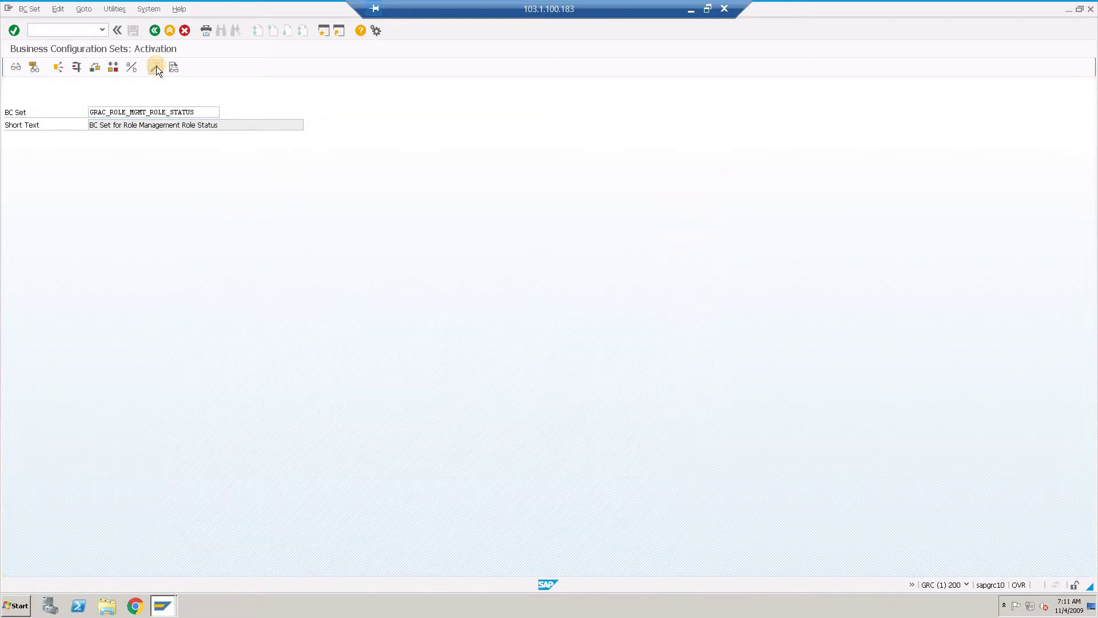
click(159, 177)
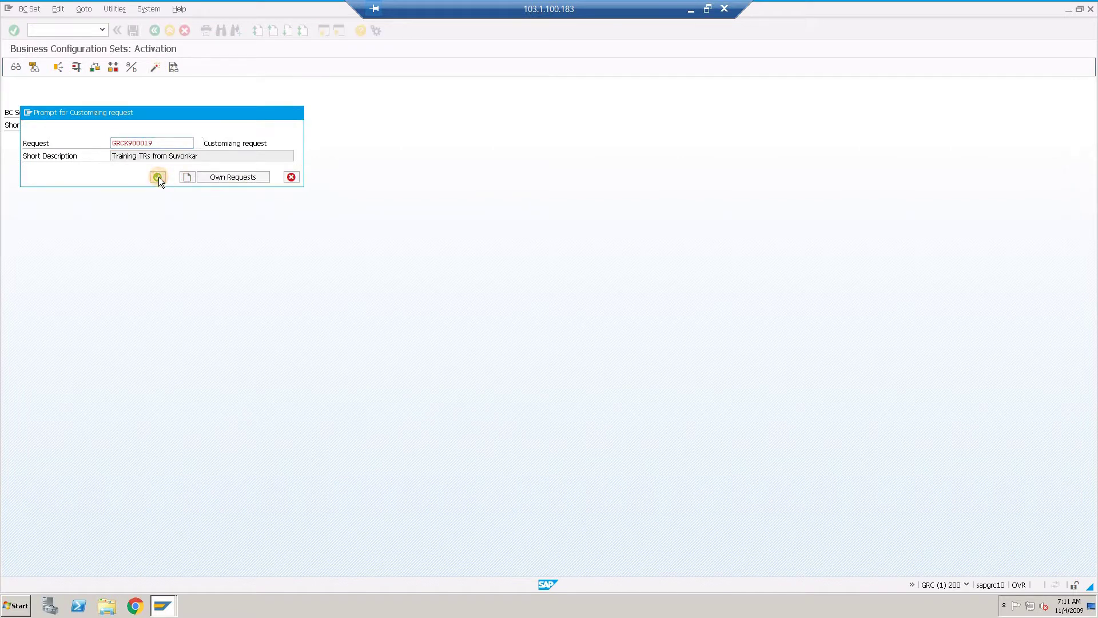
click(232, 245)
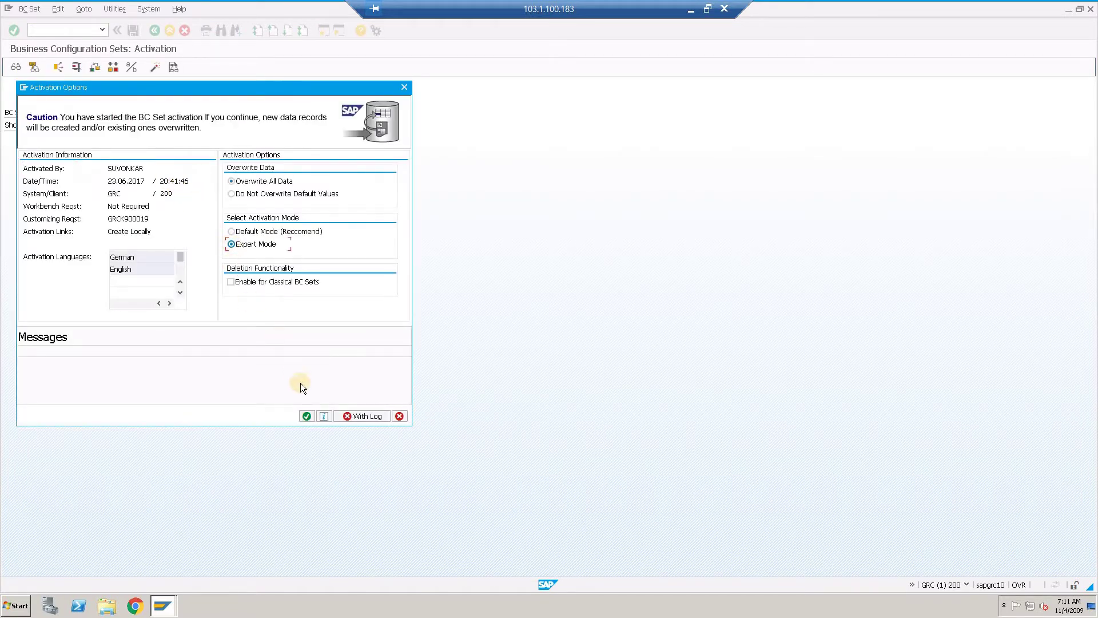
click(305, 416)
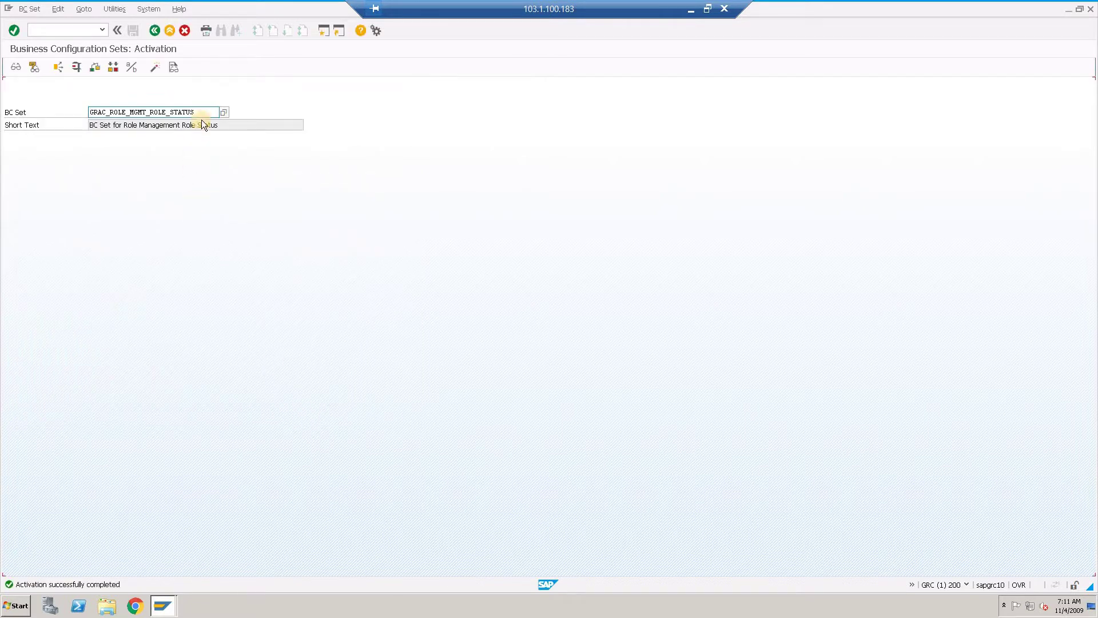
Step: Clear the BC Set field, search *GRAC* again and load GRAC_ROLE_MGMT_SENTIVITY
double_click(197, 112)
key(Delete)
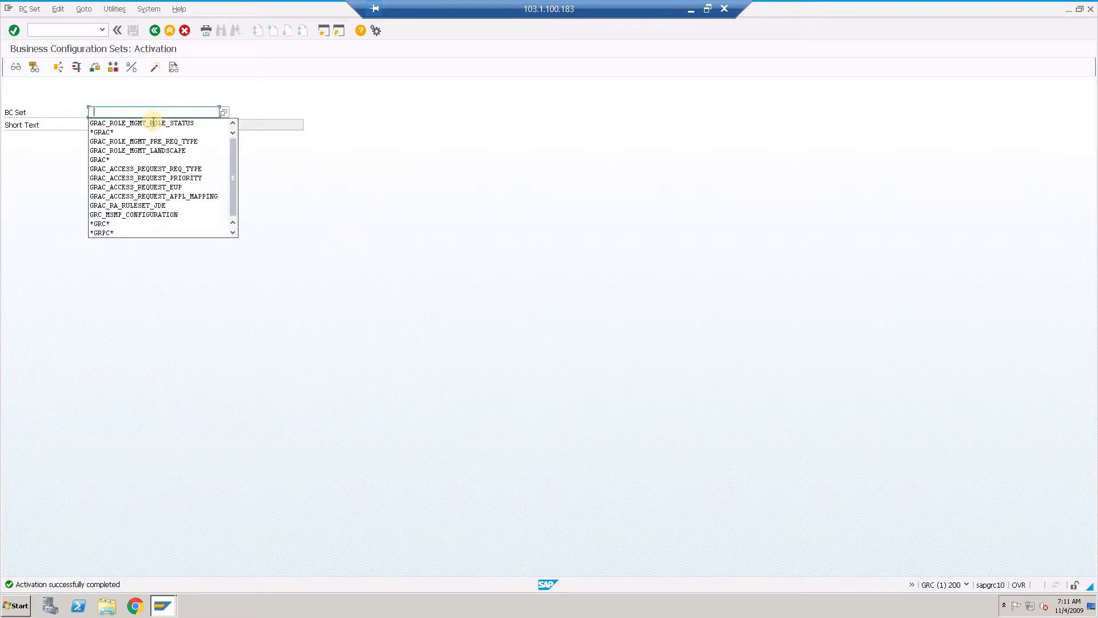
click(139, 126)
click(138, 127)
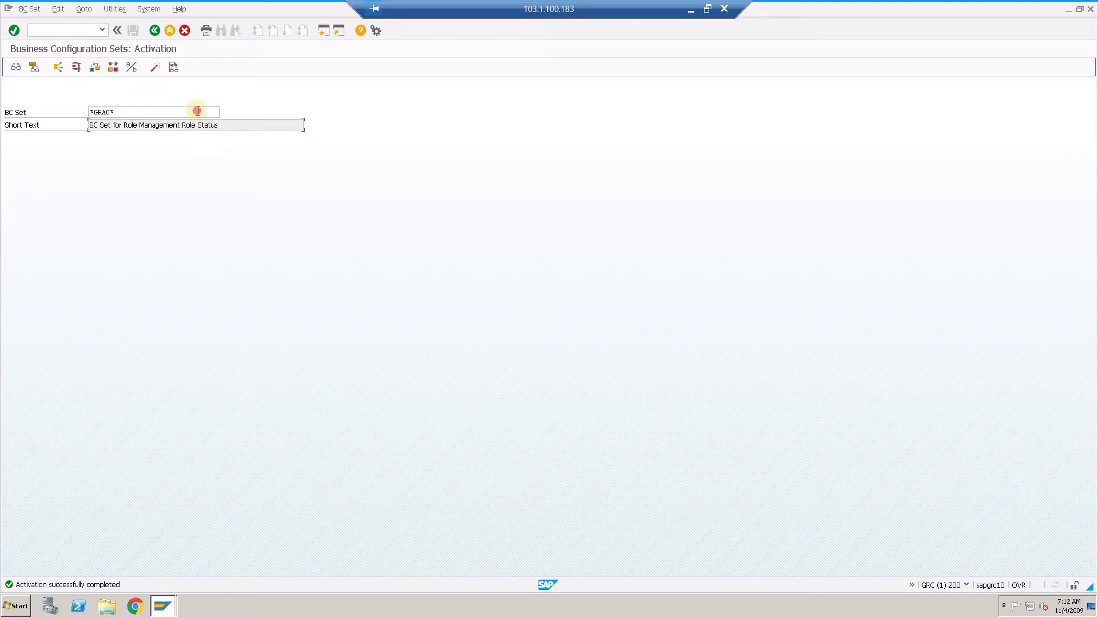
click(213, 112)
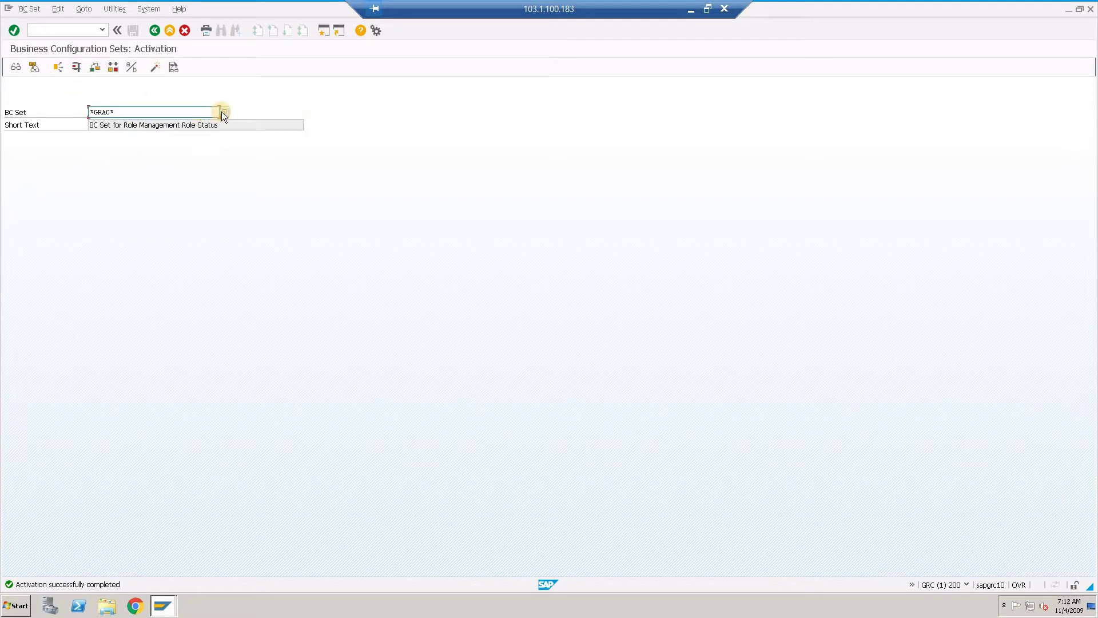
click(221, 111)
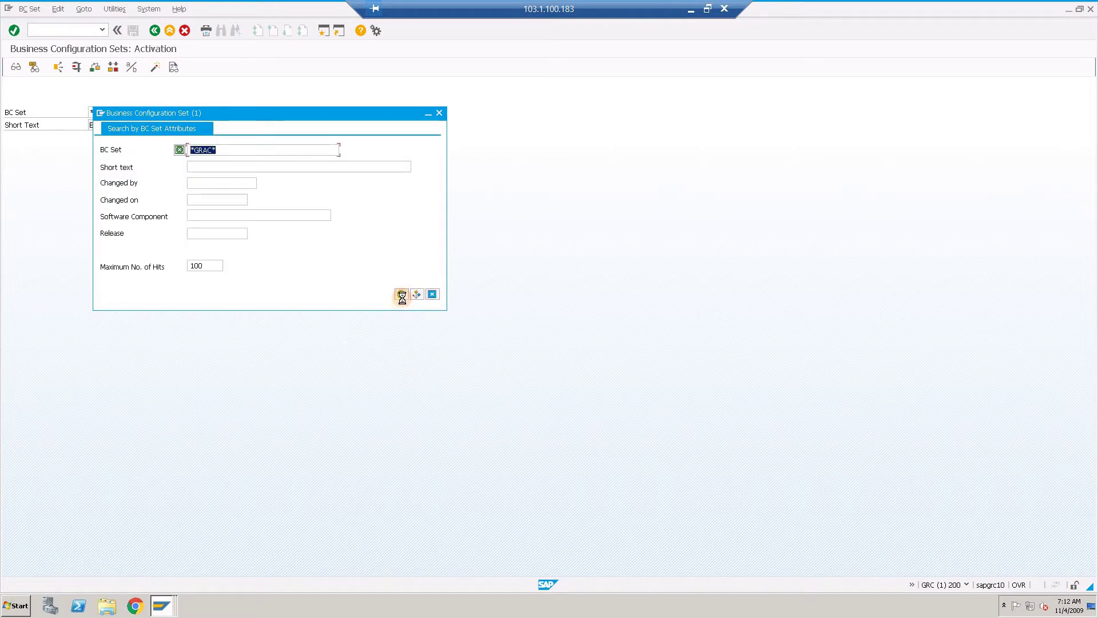
click(402, 297)
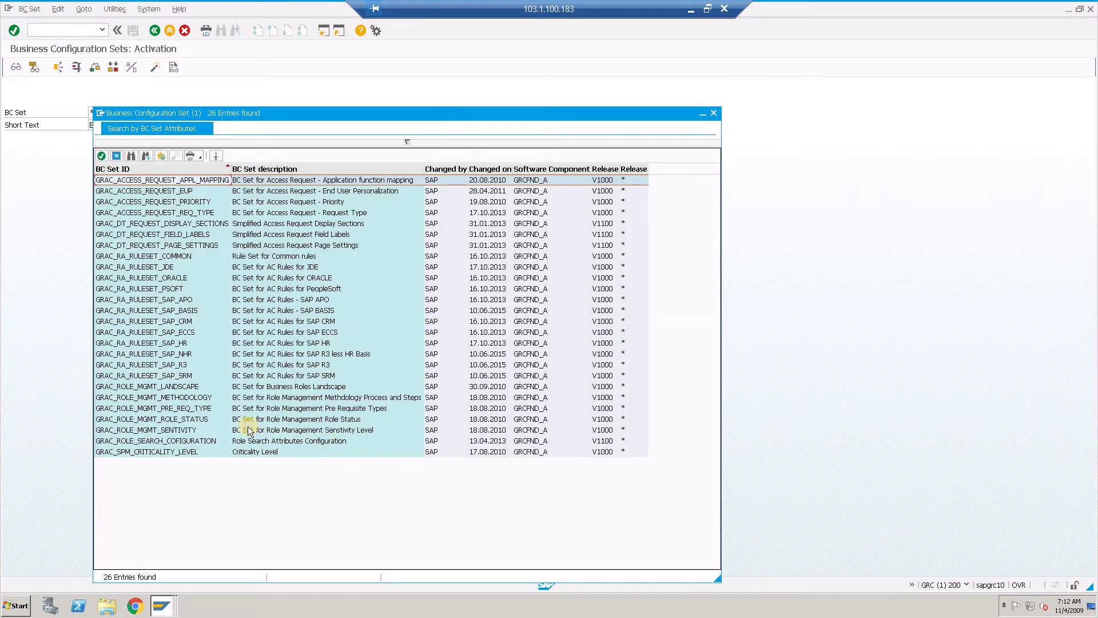
click(184, 430)
double_click(184, 430)
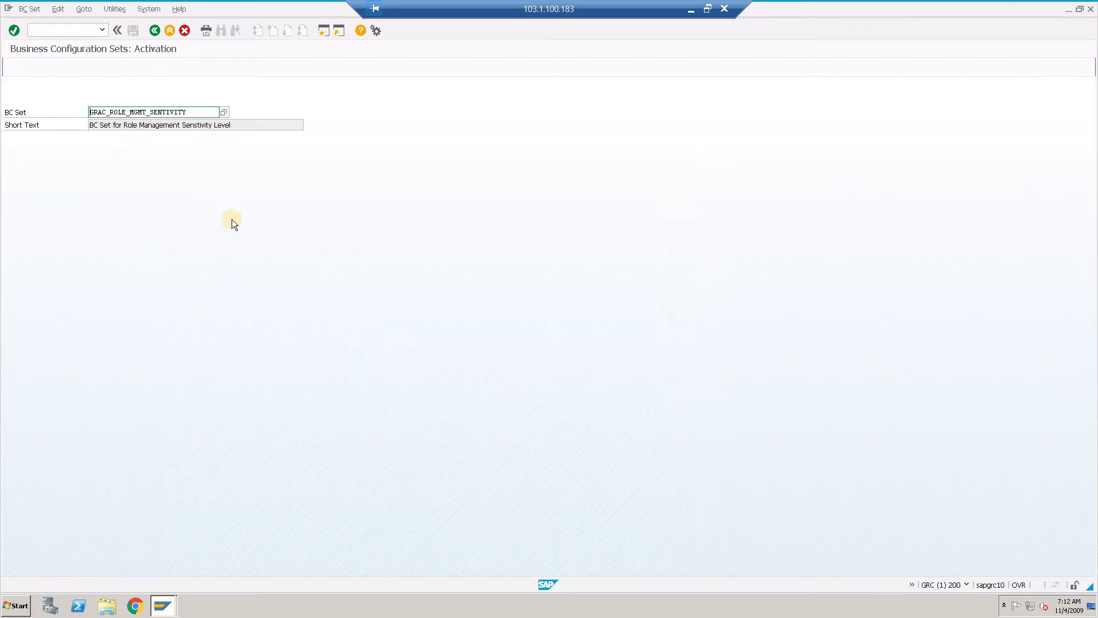
Step: Activate GRAC_ROLE_MGMT_SENTIVITY in Expert Mode under request GRCK900019
click(155, 67)
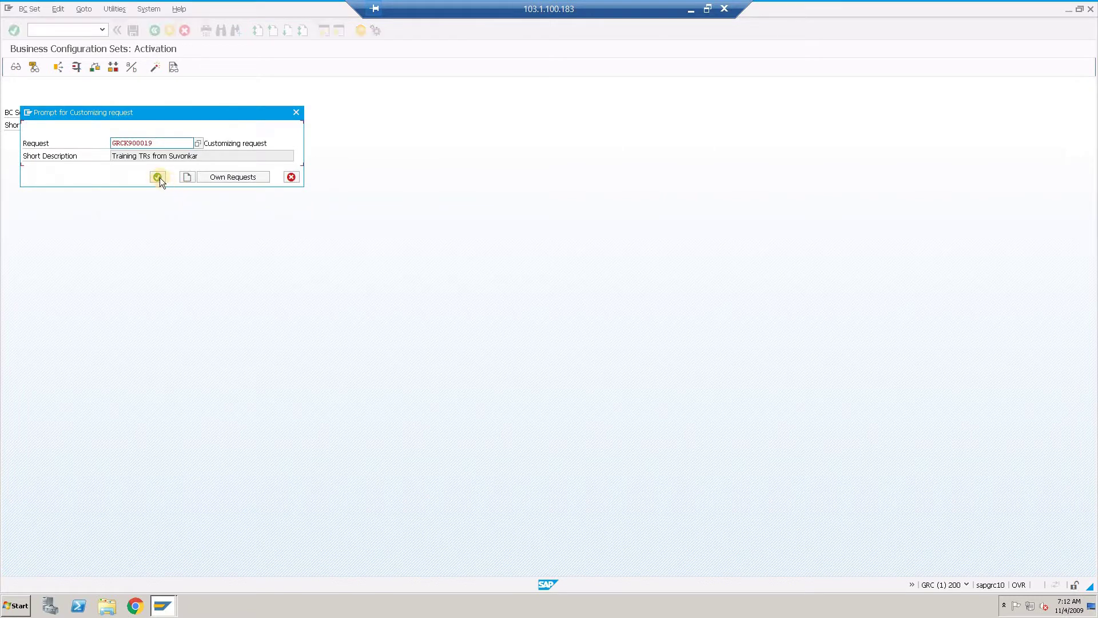
click(157, 177)
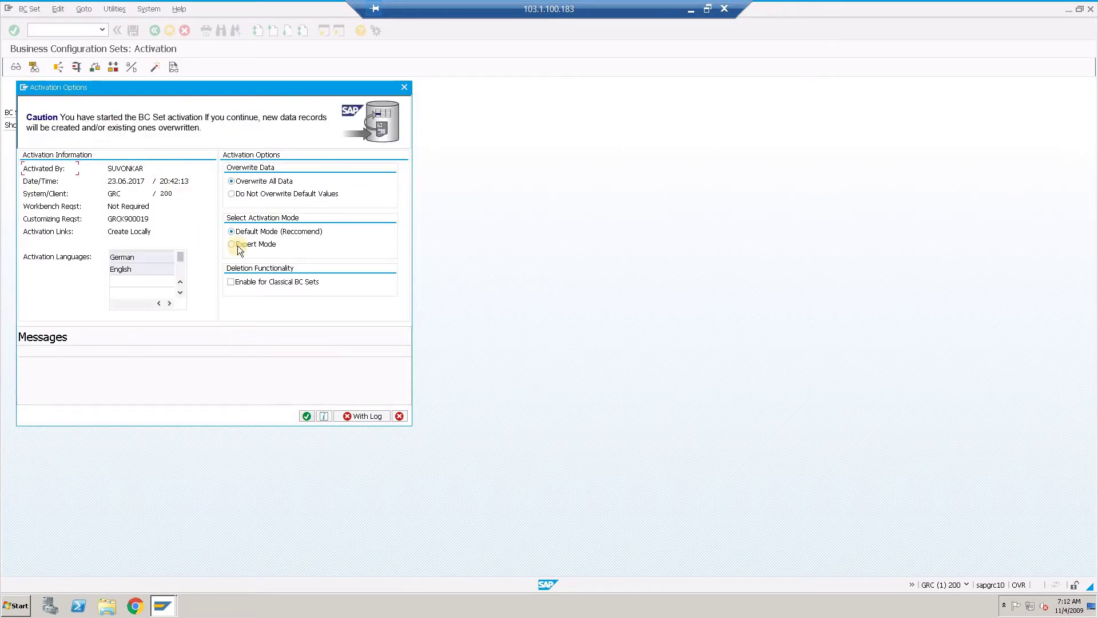
click(232, 245)
click(307, 416)
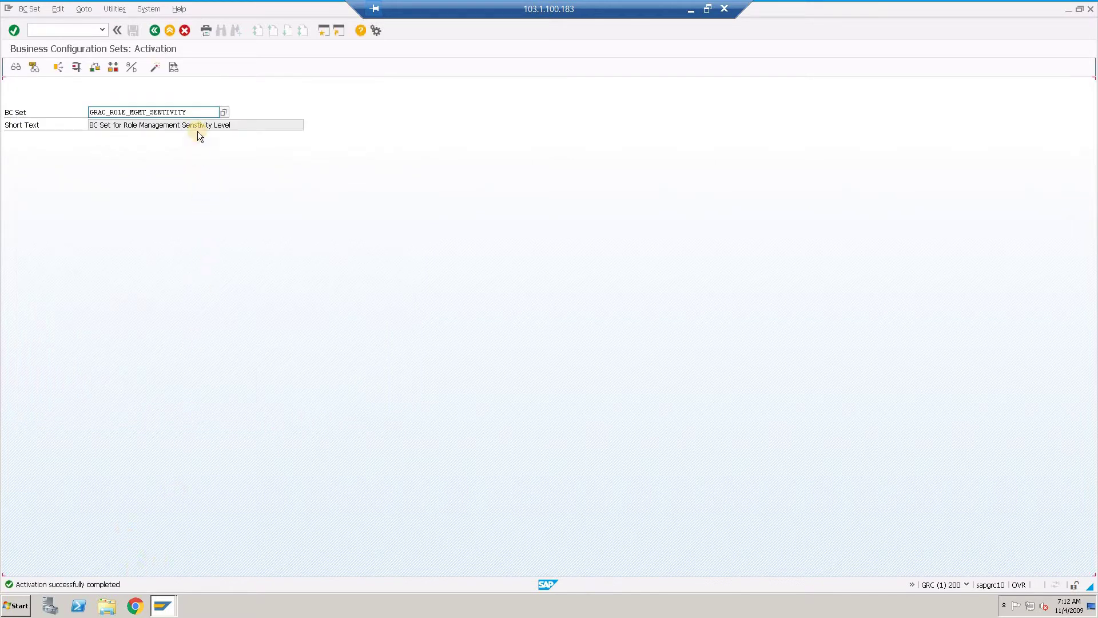
Step: Search the *GRAC* BC sets and load GRAC_ROLE_MGMT_LANDSCAPE
double_click(205, 111)
key(Delete)
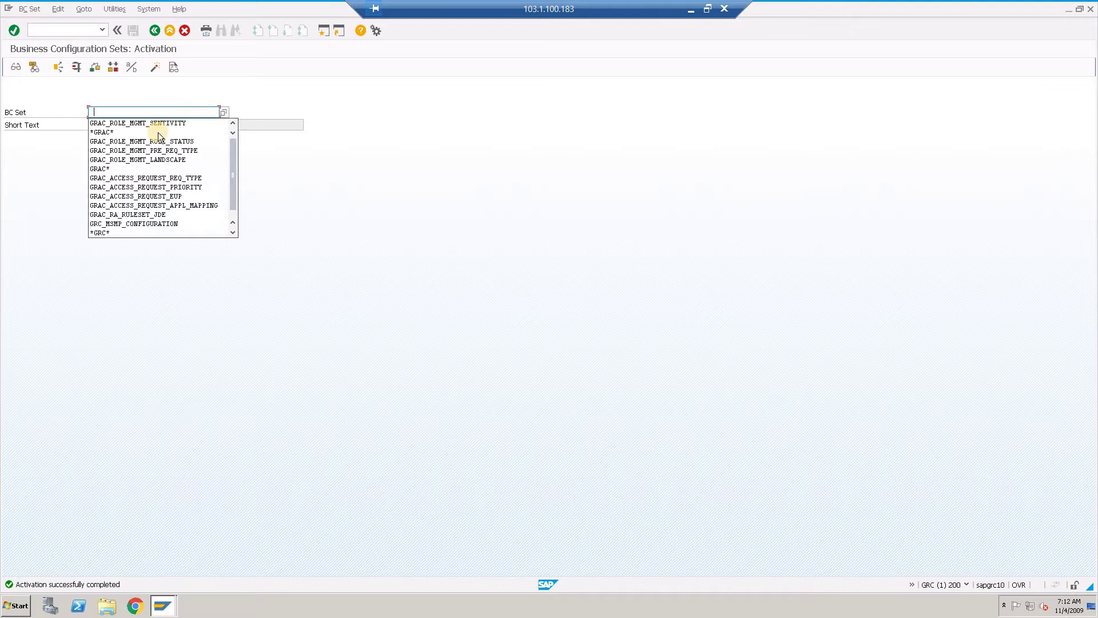
click(156, 133)
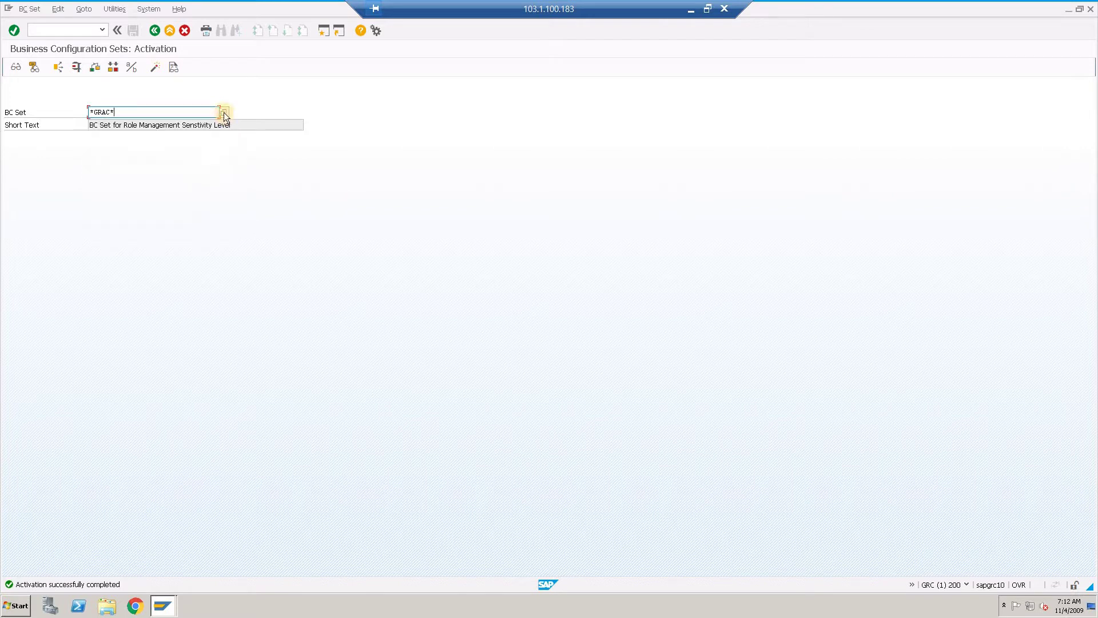
click(225, 112)
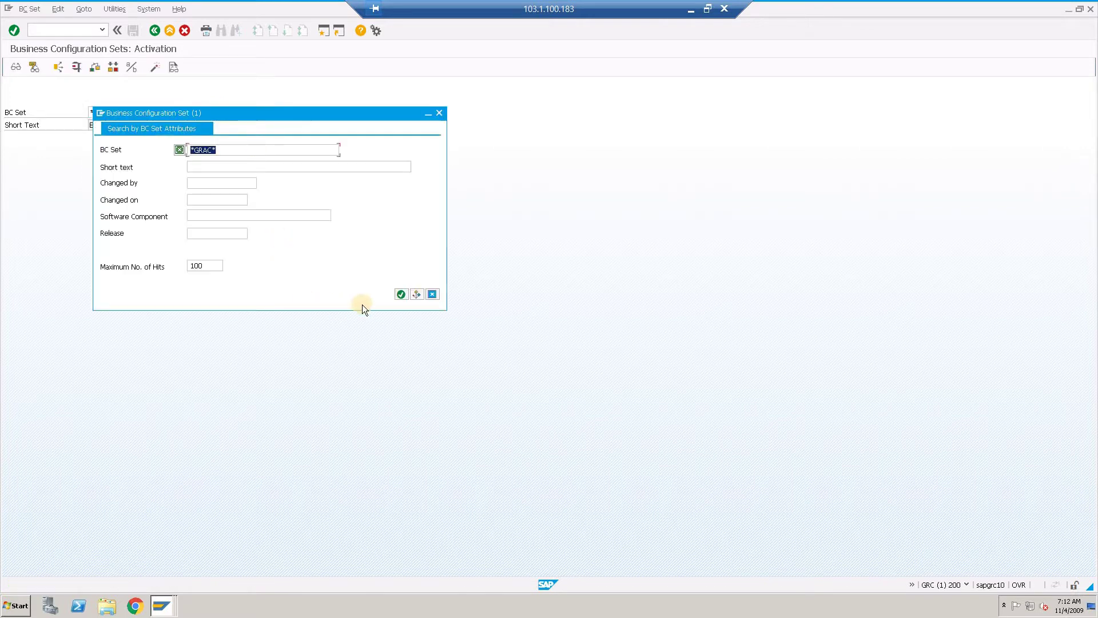
click(398, 294)
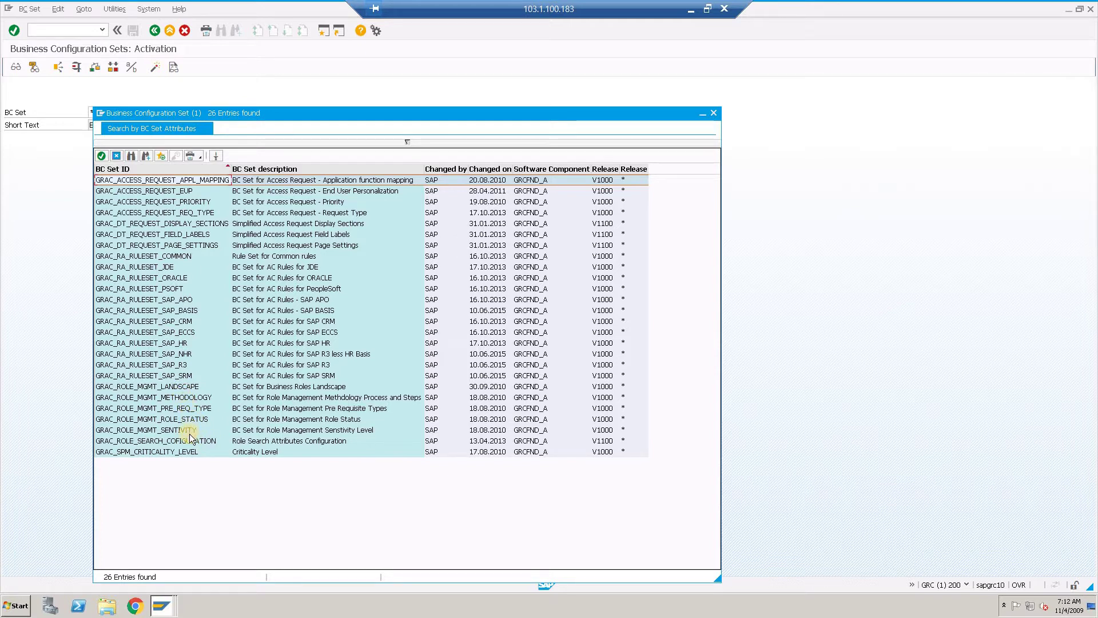
double_click(176, 389)
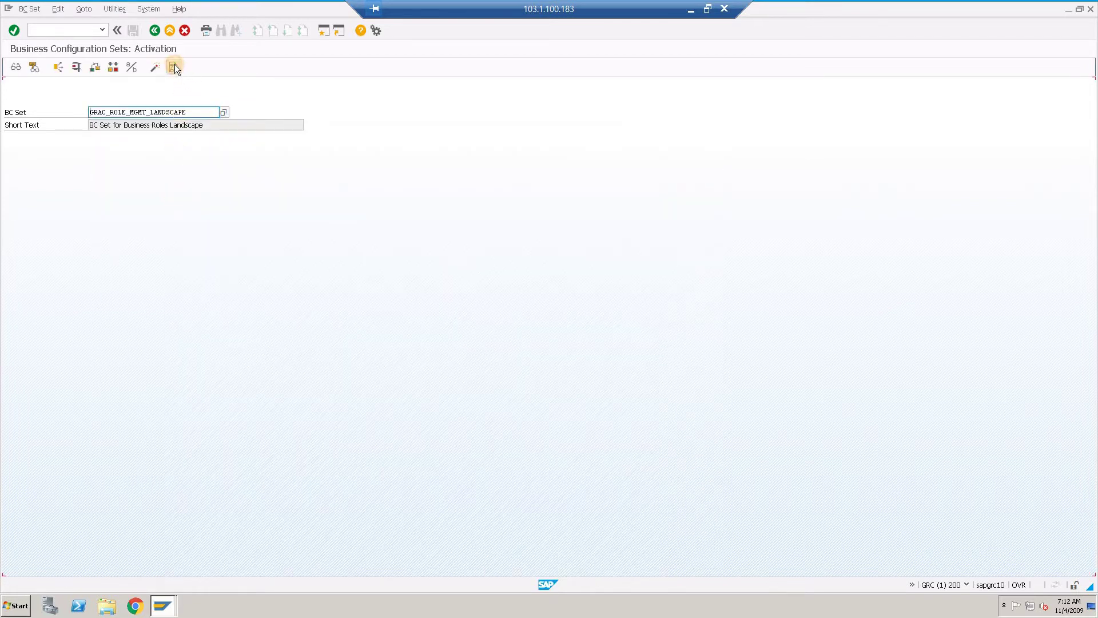
Step: Review its activation log showing warnings, return, and clear the BC Set field
click(174, 67)
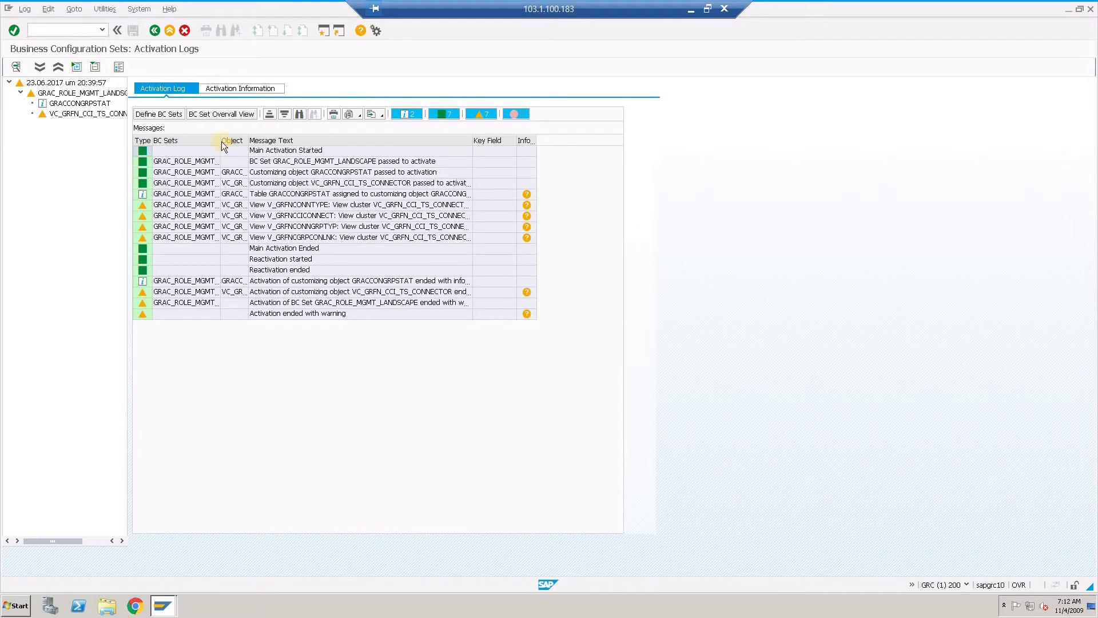
key(F3)
click(200, 112)
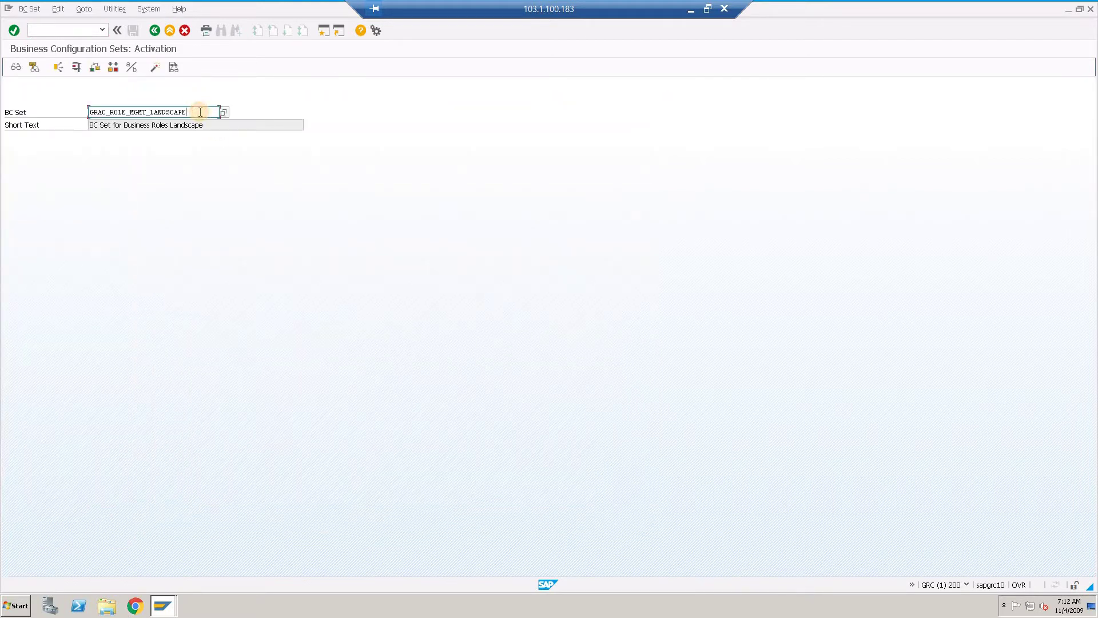
key(shift+Home)
key(Delete)
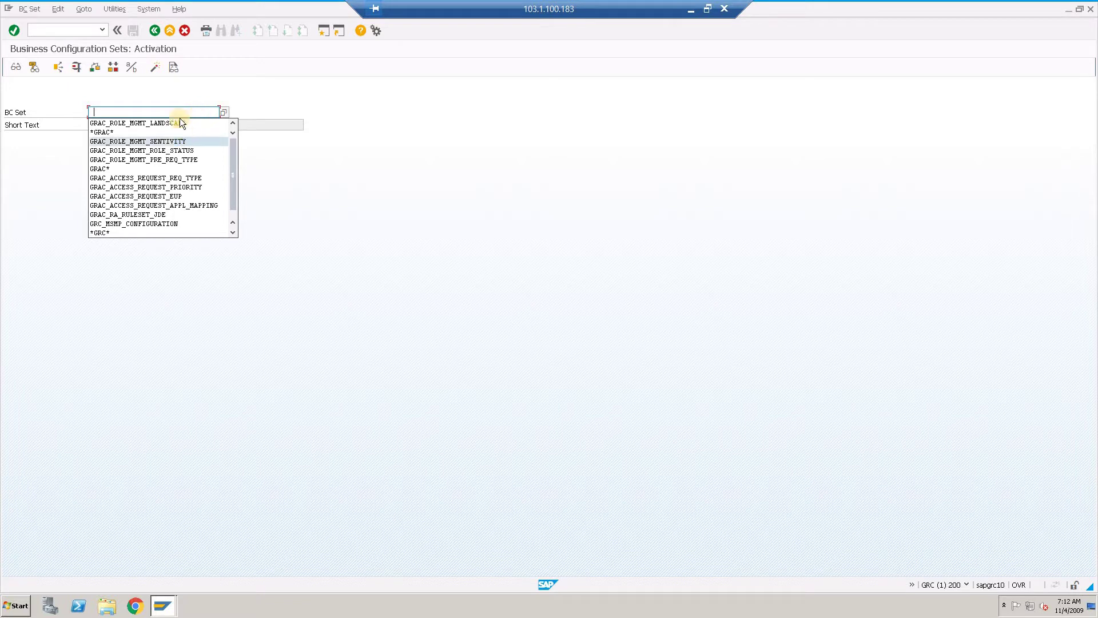
Step: Pick GRAC_ROLE_MGMT_METHODOLOGY from the *GRAC* BC set search and confirm it has no activation logs
click(161, 132)
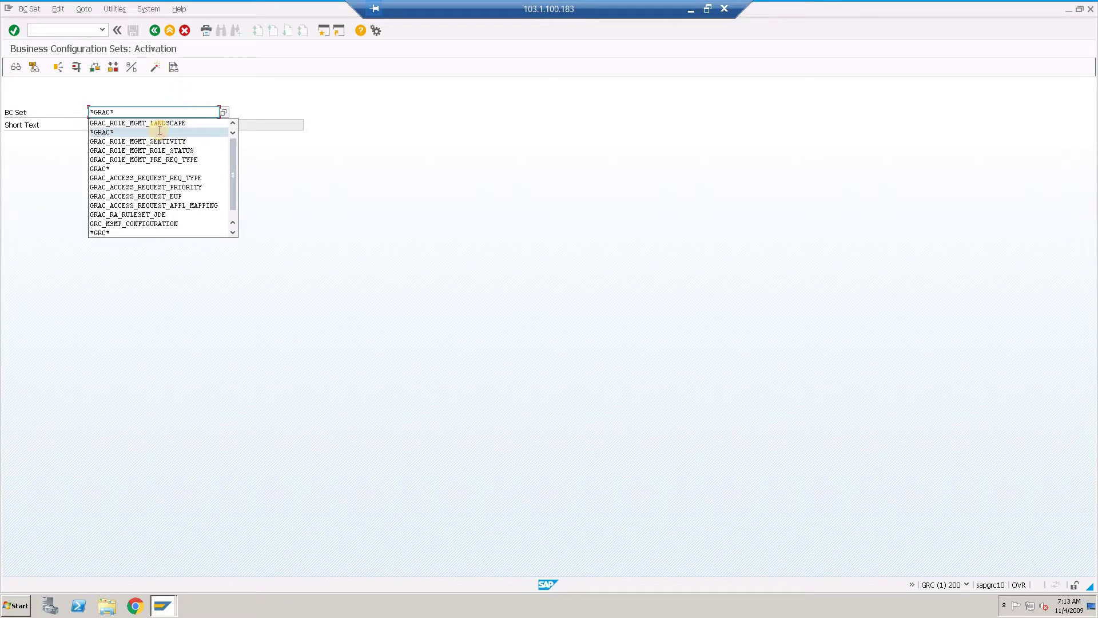
click(226, 113)
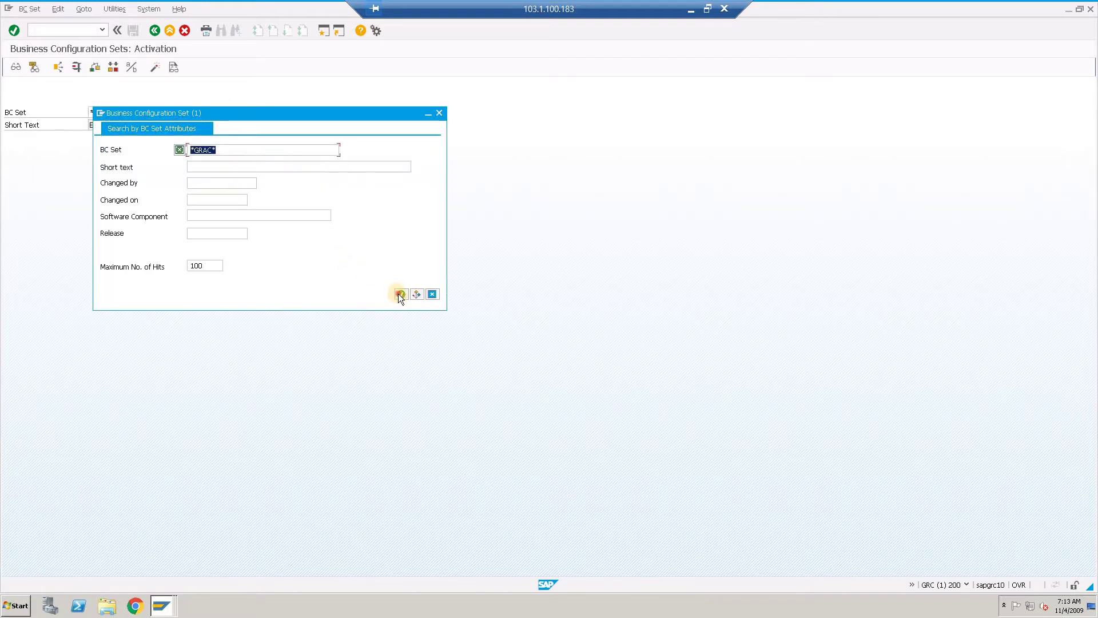
click(399, 294)
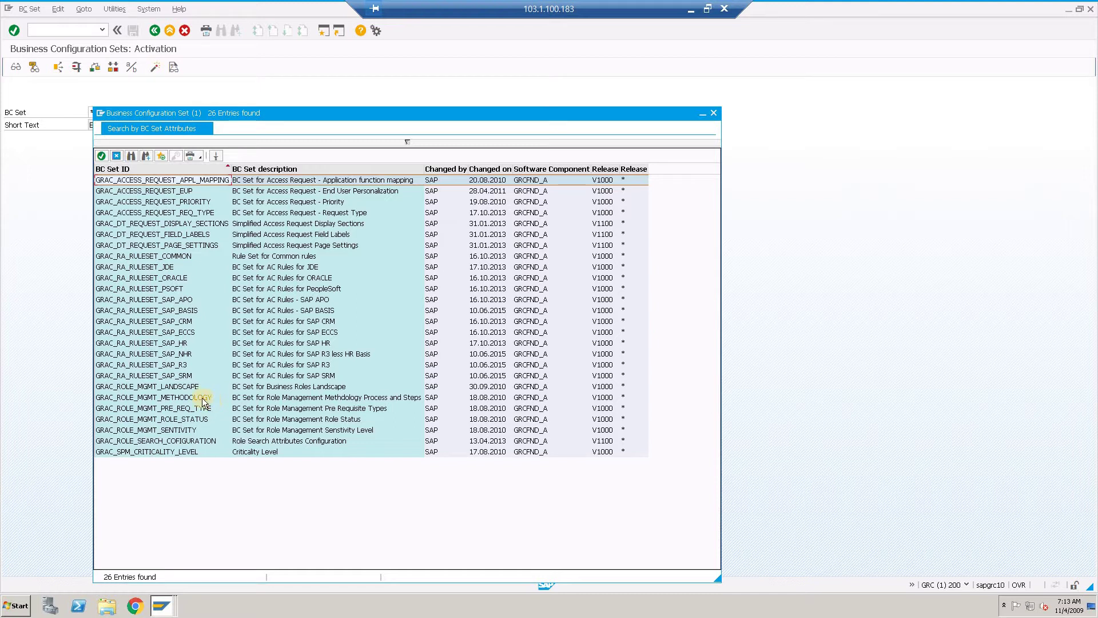
double_click(202, 399)
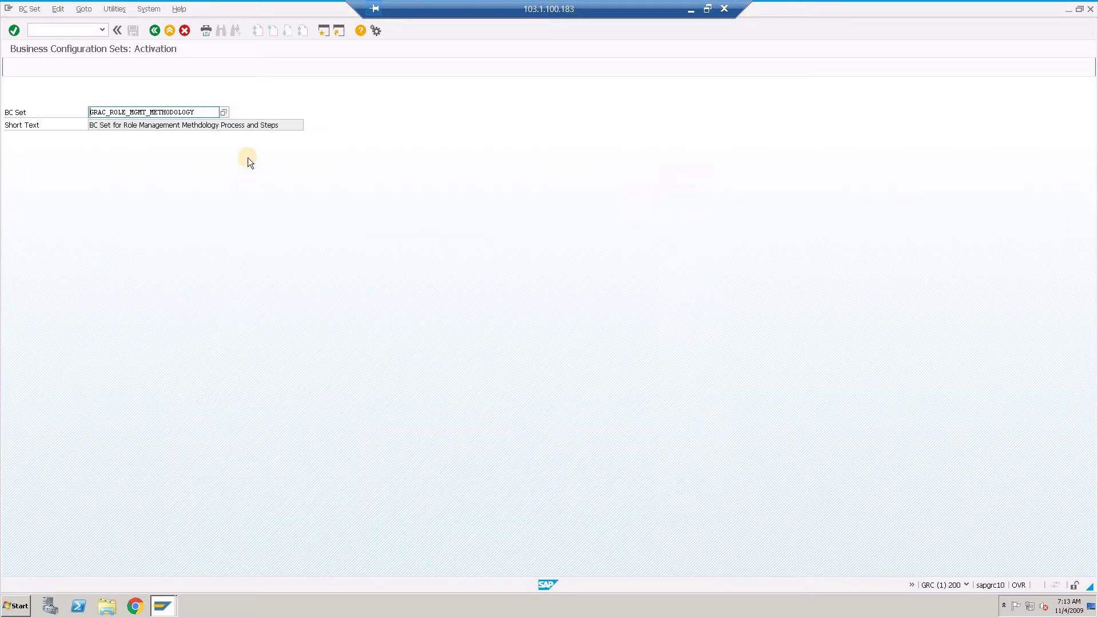
click(173, 70)
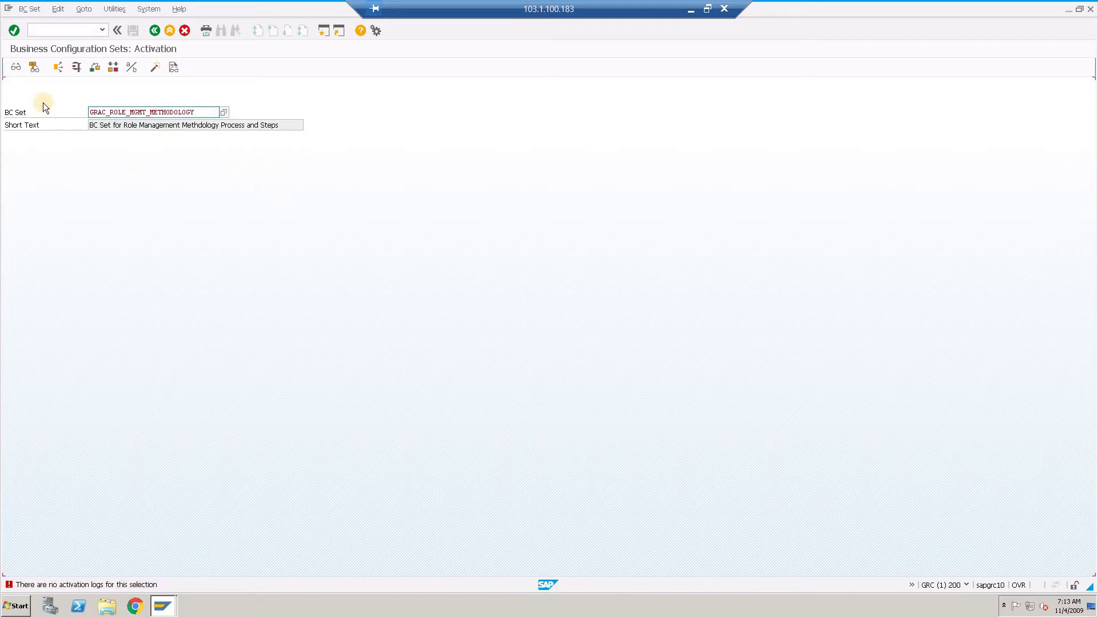
Step: Activate GRAC_ROLE_MGMT_METHODOLOGY in Expert Mode under customizing request GRCK900019
click(156, 68)
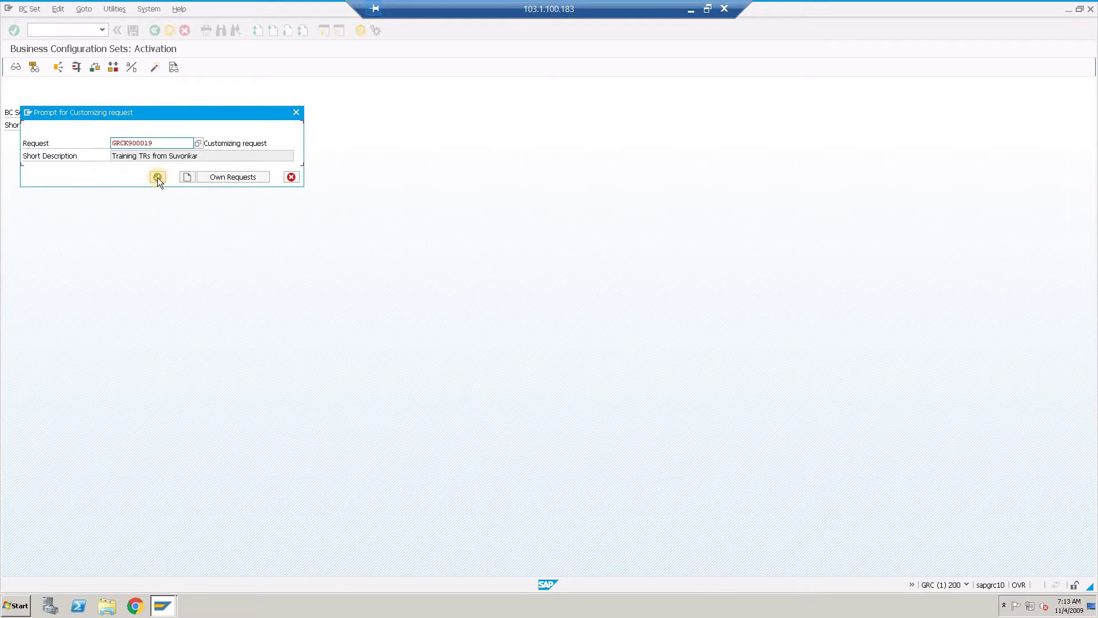
click(156, 178)
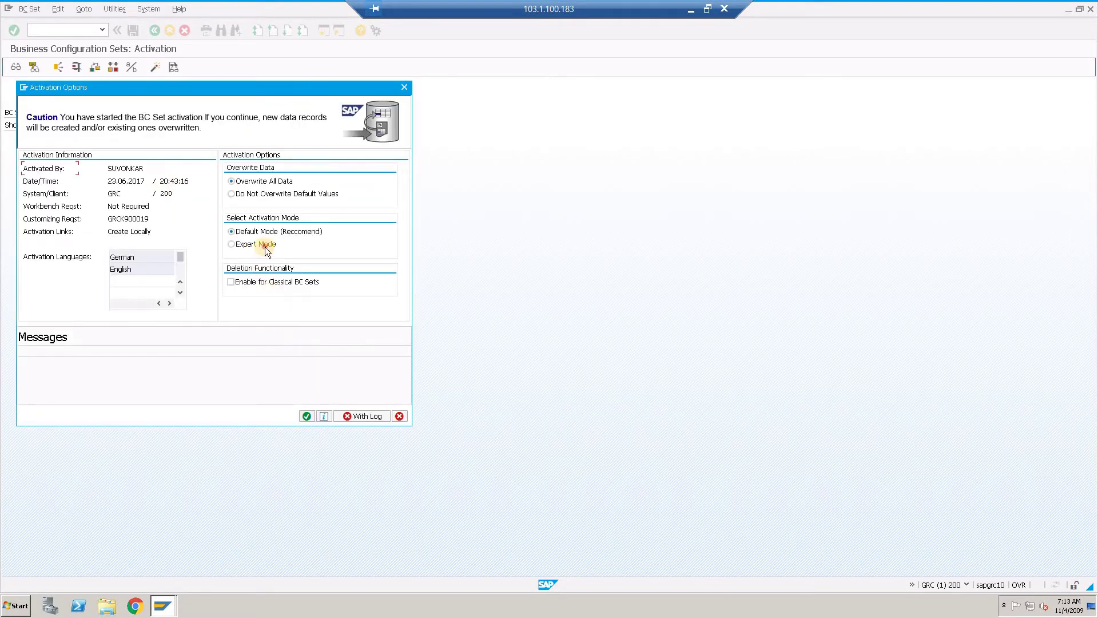
click(264, 245)
click(307, 416)
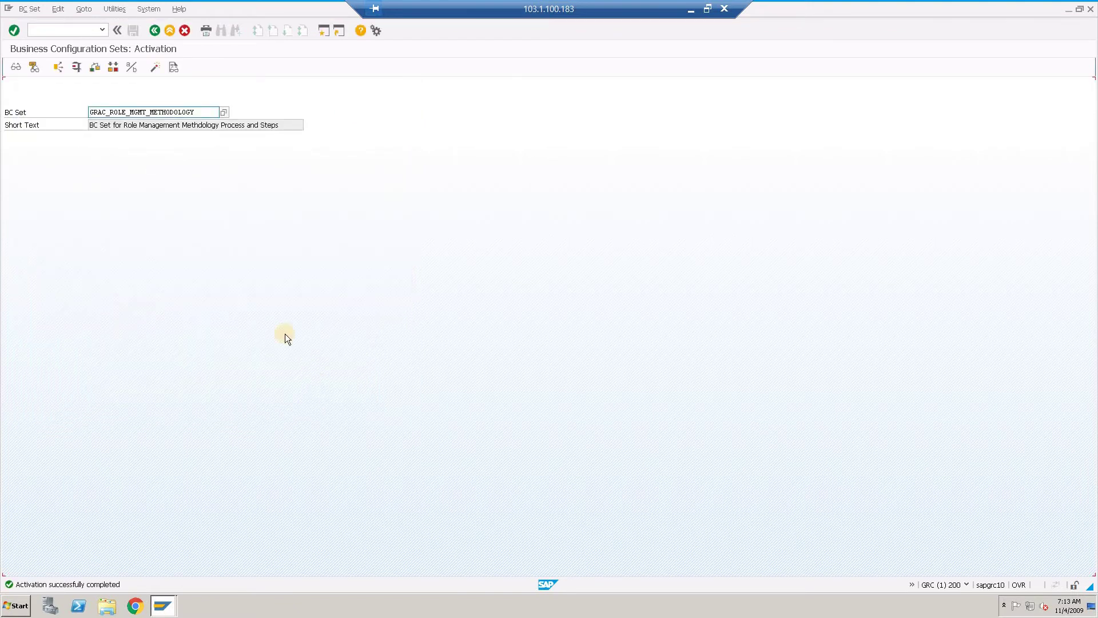
Step: Select GRAC_ROLE_MGMT_PRE_REQ_TYPE from the *GRAC* search and review its two successful activation runs
double_click(212, 112)
key(BackSpace)
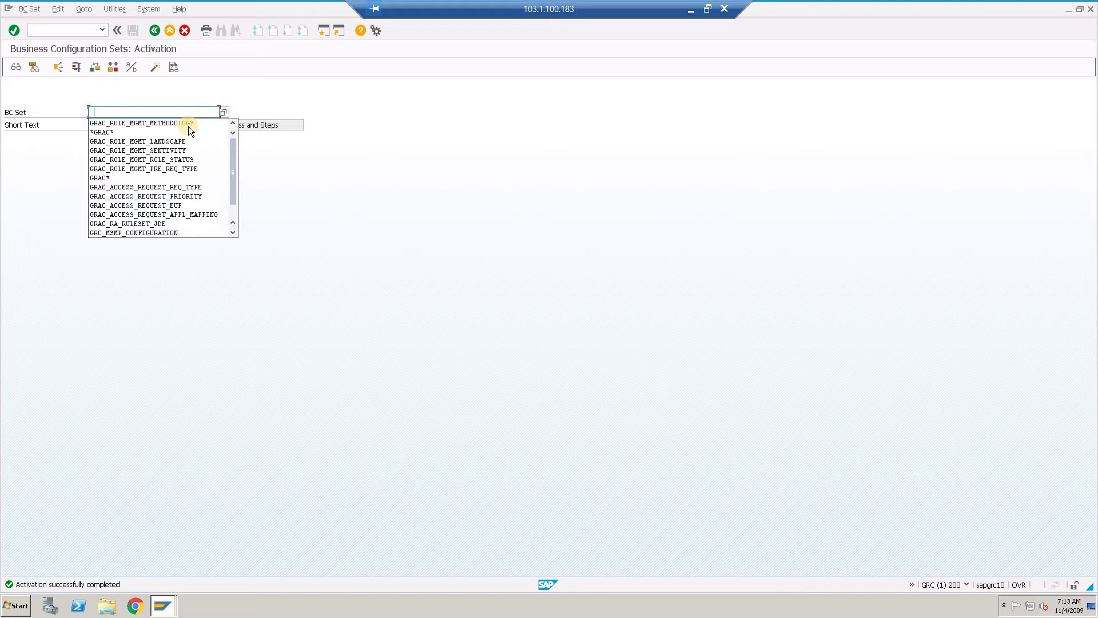
click(177, 135)
key(Return)
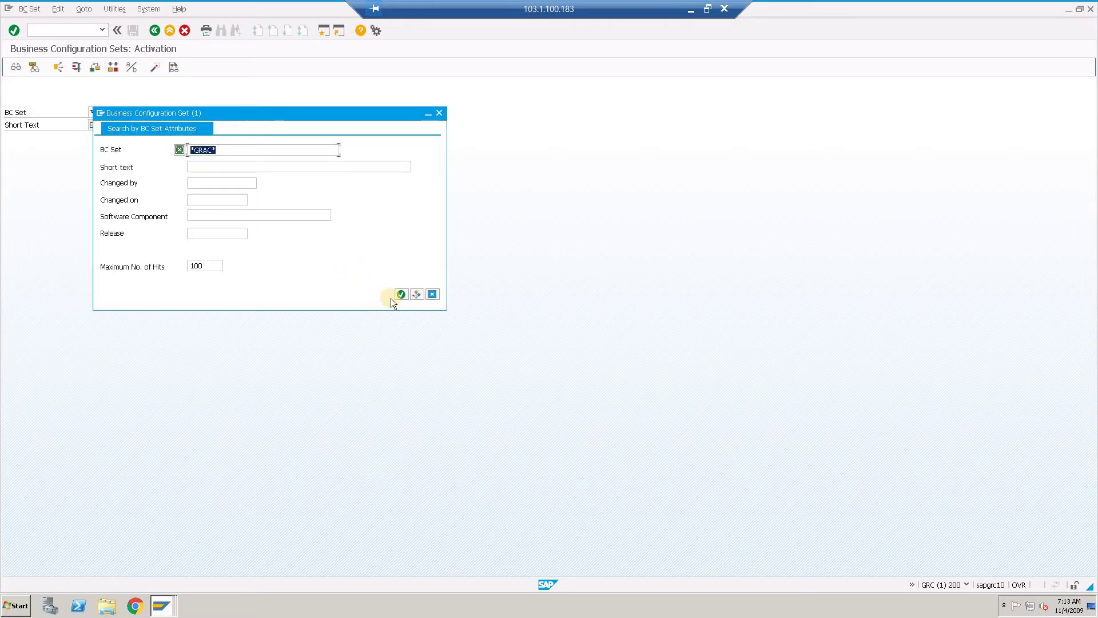
click(400, 295)
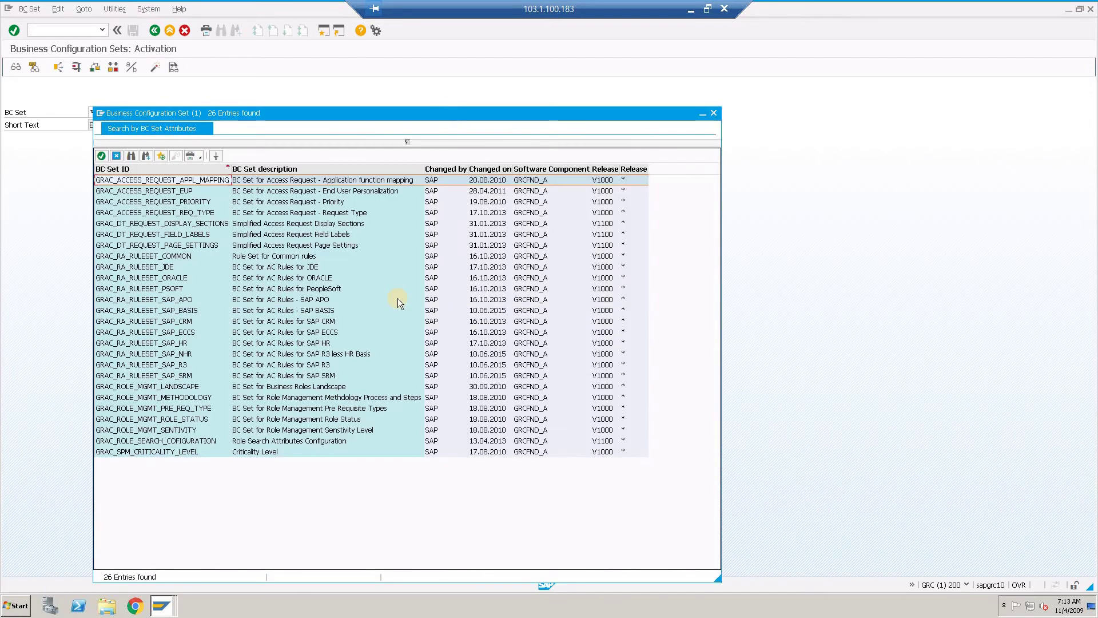
double_click(181, 408)
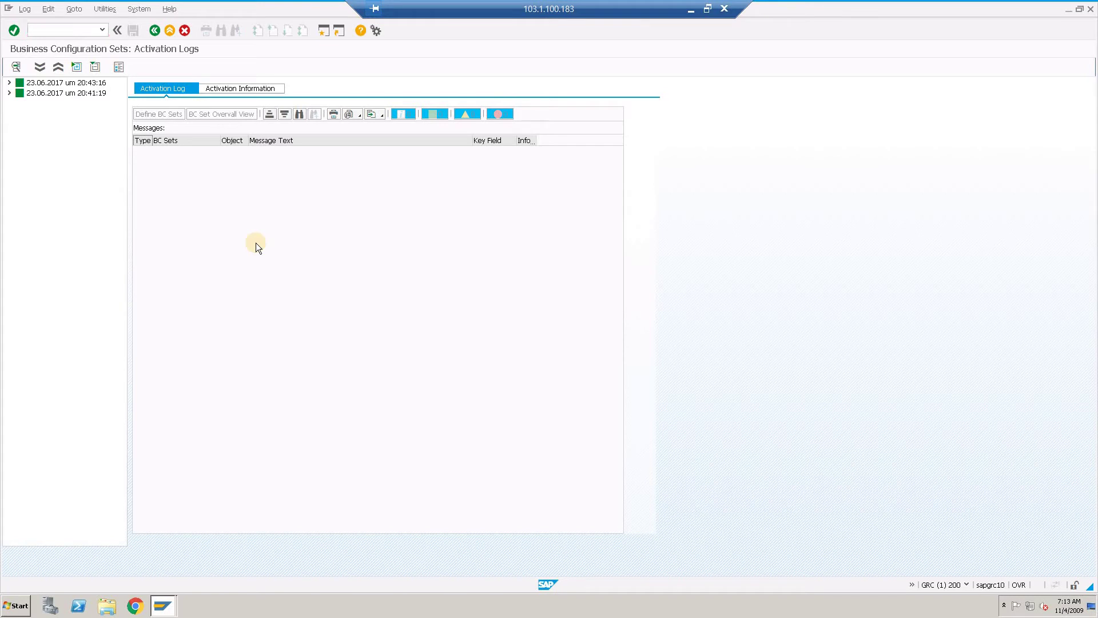
Step: Return to the activation screen and empty the BC Set field
key(F3)
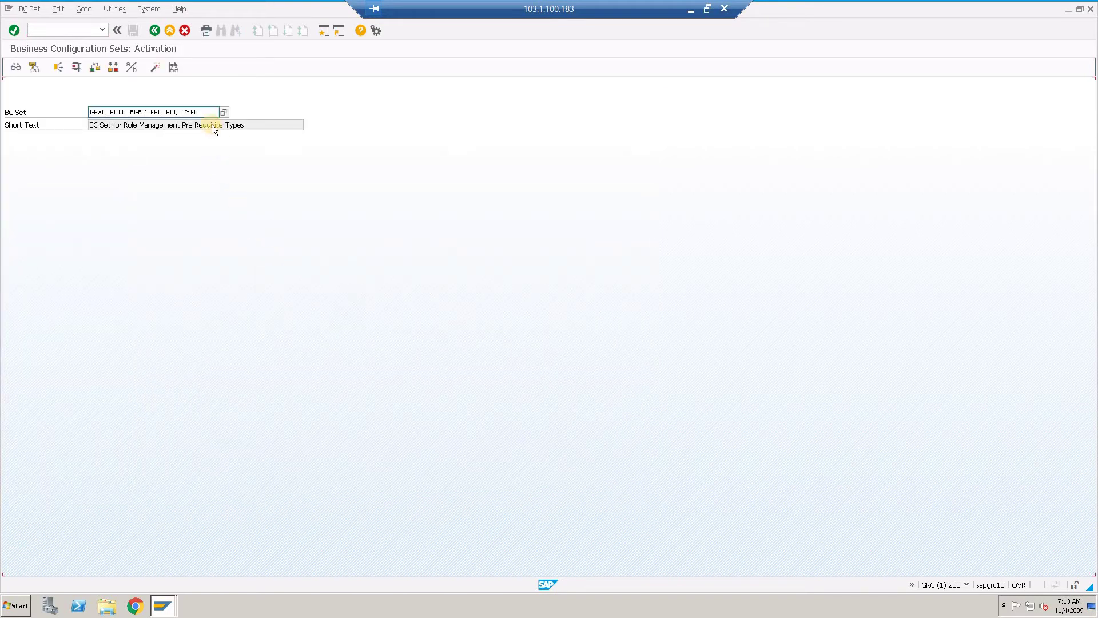
click(210, 118)
key(ctrl+a)
key(Delete)
Step: List all 26 BC sets matching *GRAC* in the BC set search
click(170, 133)
click(224, 112)
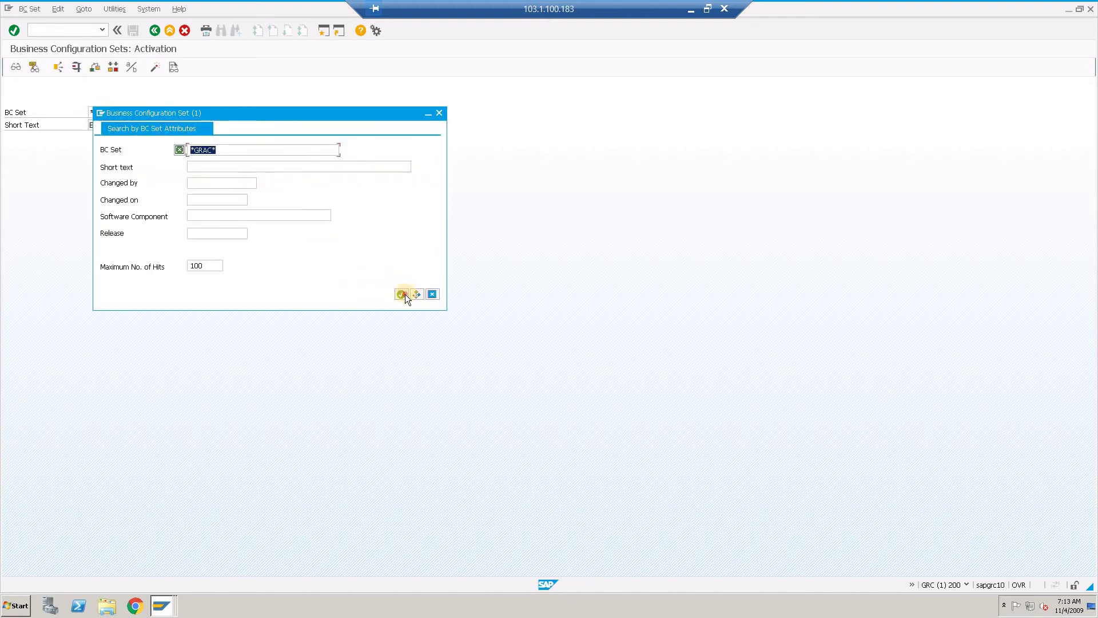
click(405, 294)
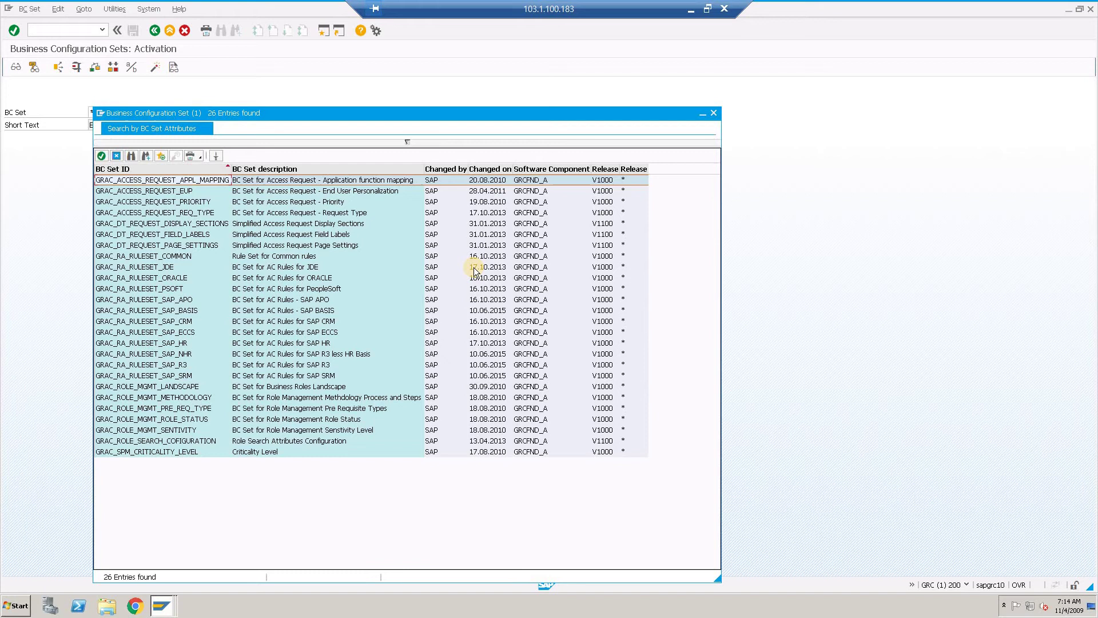